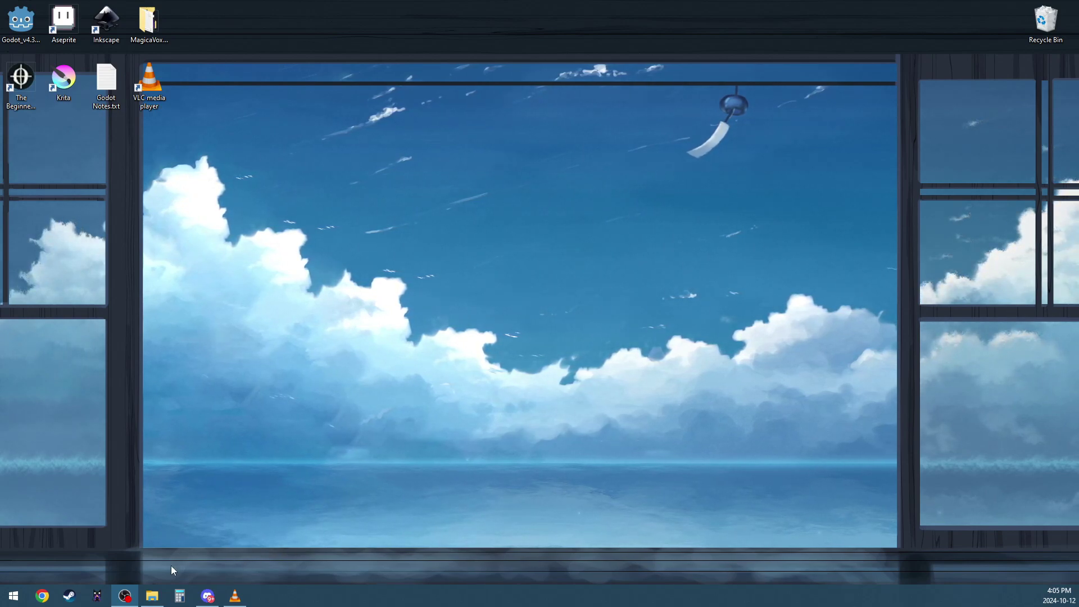
# Launch Google Chrome from the taskbar so a blank New Tab page appears
pyautogui.click(42, 595)
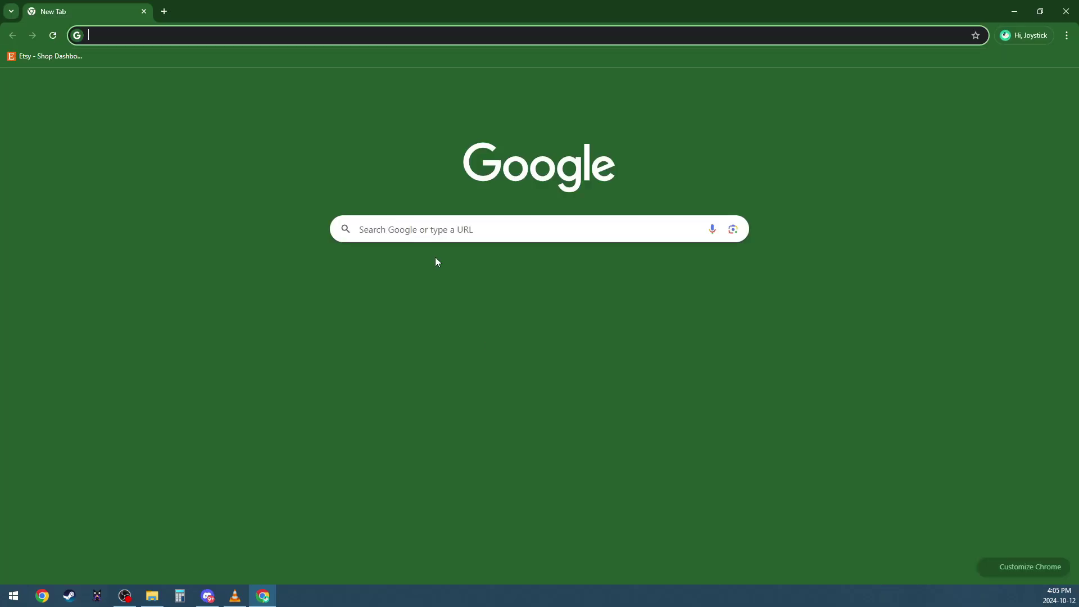
# Search Google for 'redot engine' and look over the results
pyautogui.click(485, 217)
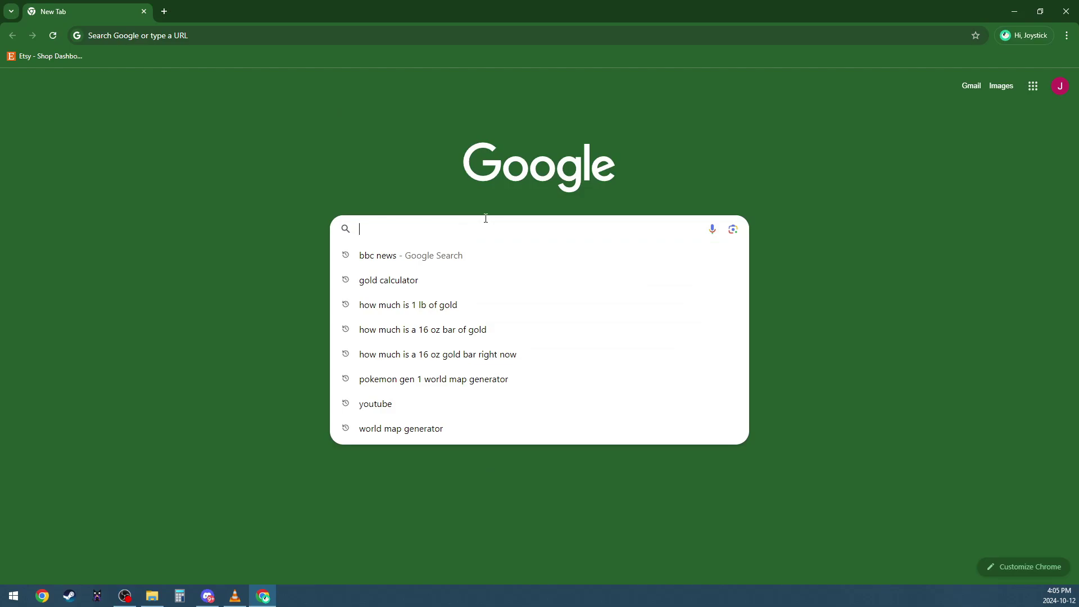
pyautogui.write('redot engine')
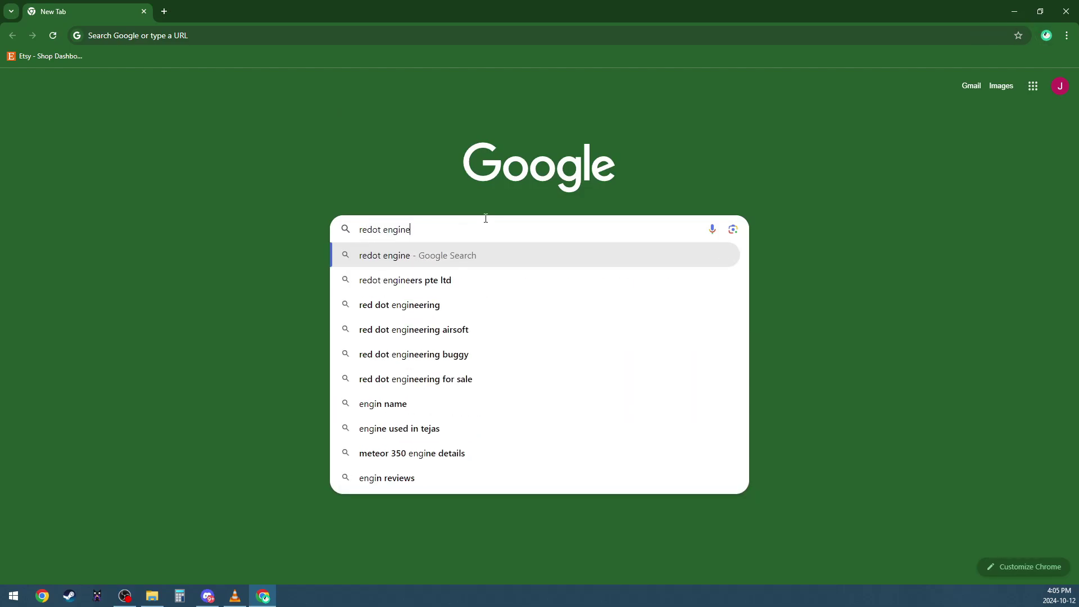
pyautogui.press('Return')
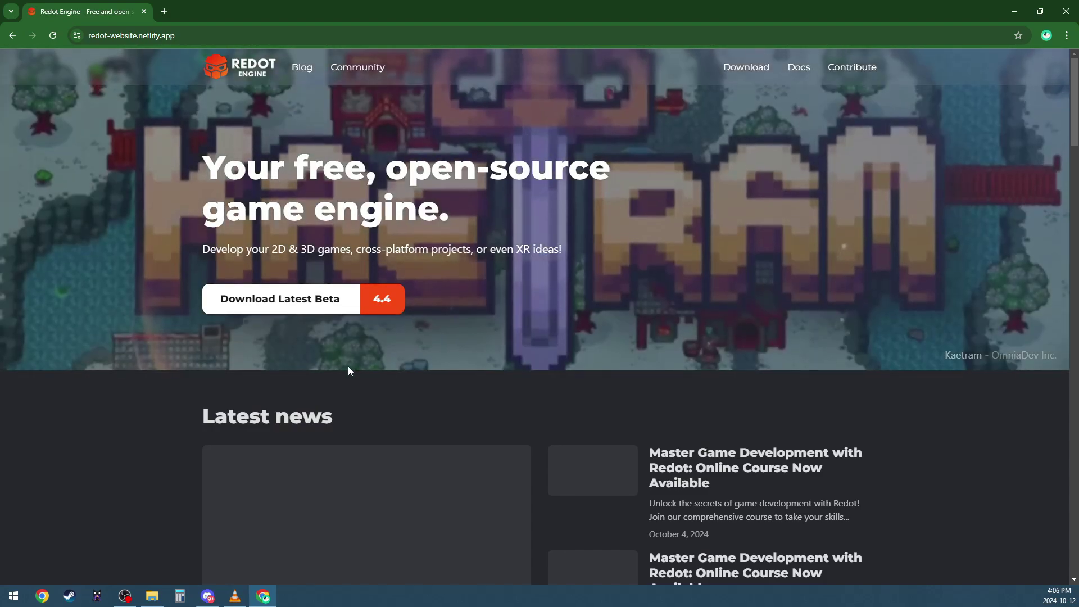
pyautogui.scroll(-3, 466, 191)
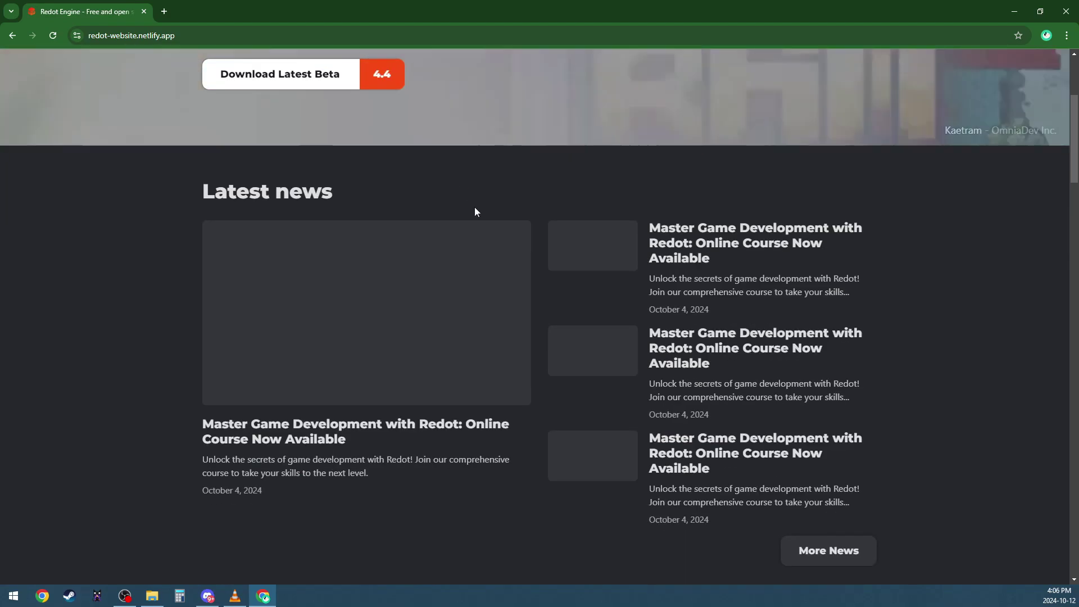
pyautogui.scroll(3, 664, 275)
pyautogui.scroll(-1, 366, 275)
pyautogui.scroll(1, 362, 268)
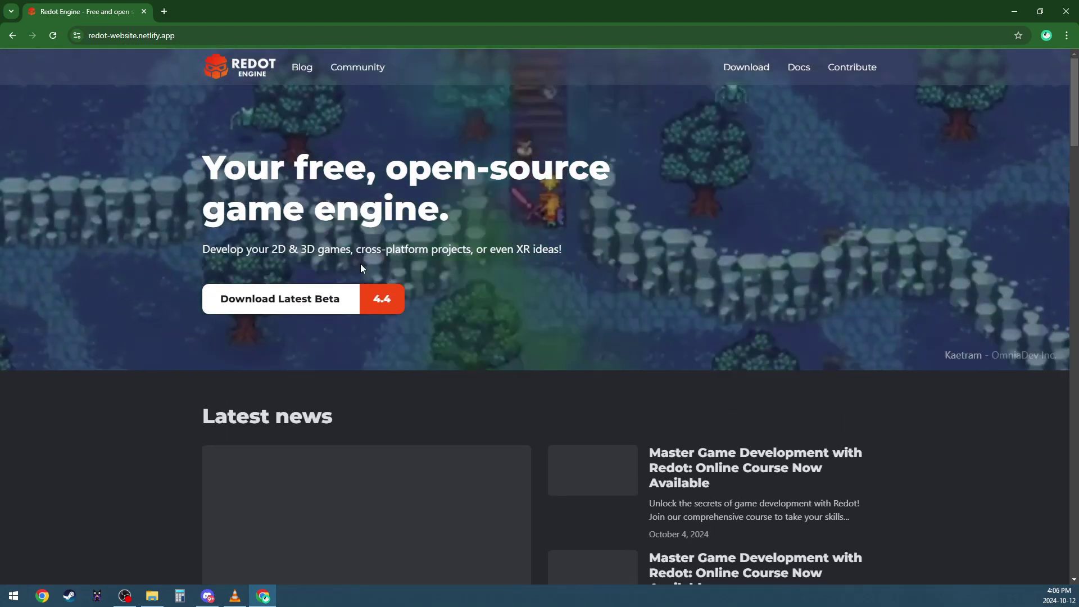
# Download redot-windowsx64.zip via Latest Beta, check the downloads panel, and close the unreachable Docs tab
pyautogui.click(279, 306)
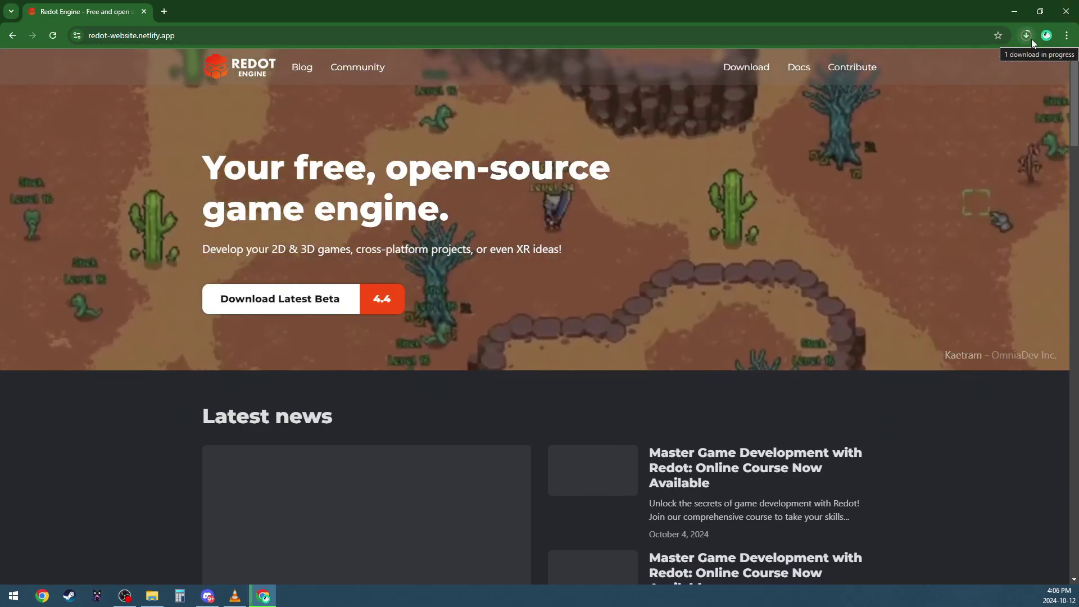
pyautogui.click(1032, 43)
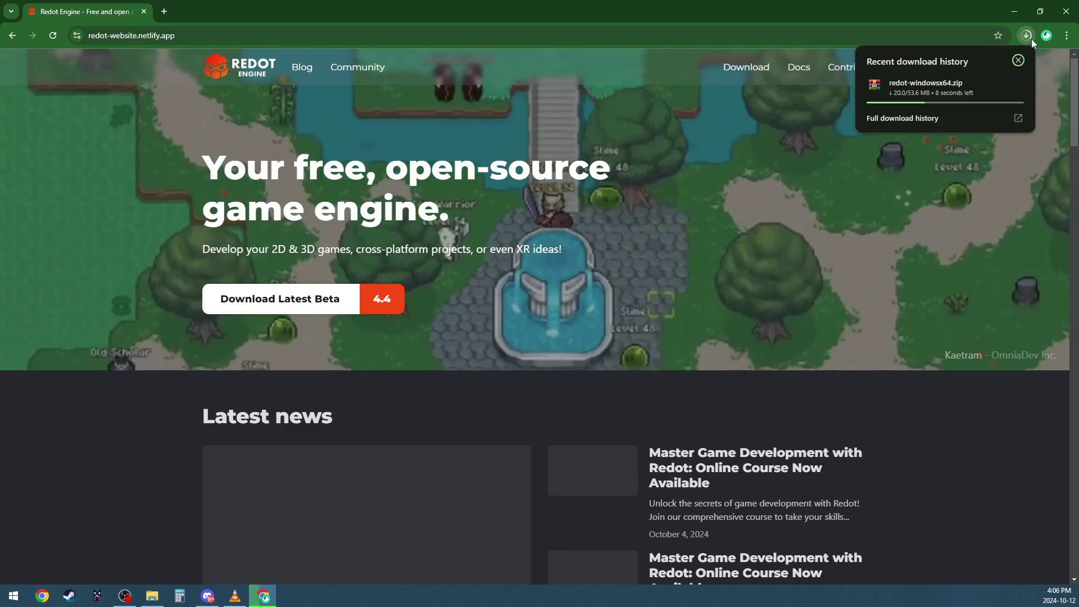
pyautogui.moveTo(976, 94)
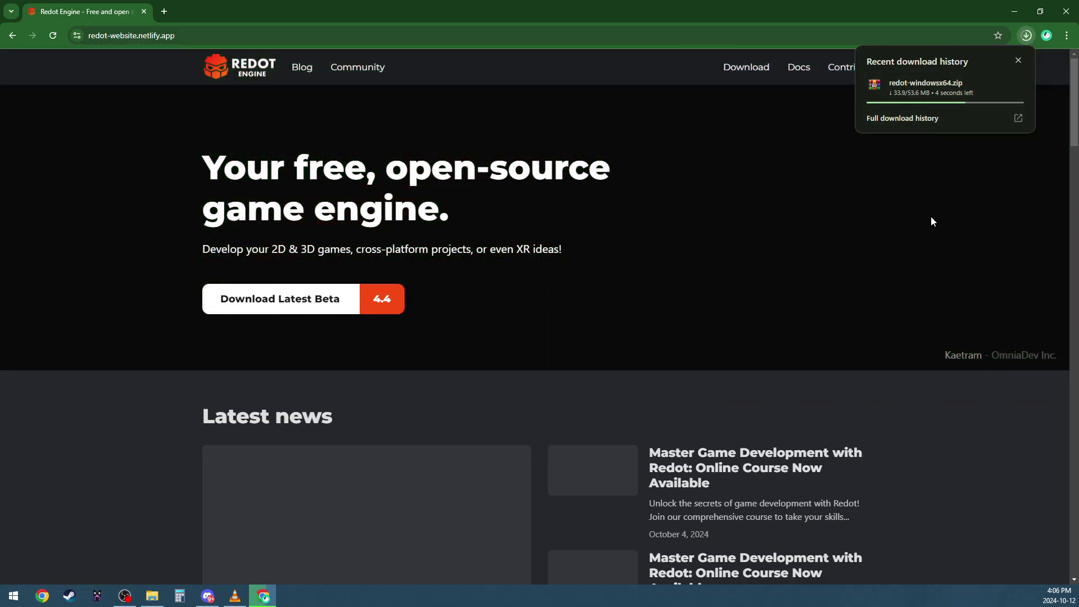
pyautogui.click(937, 197)
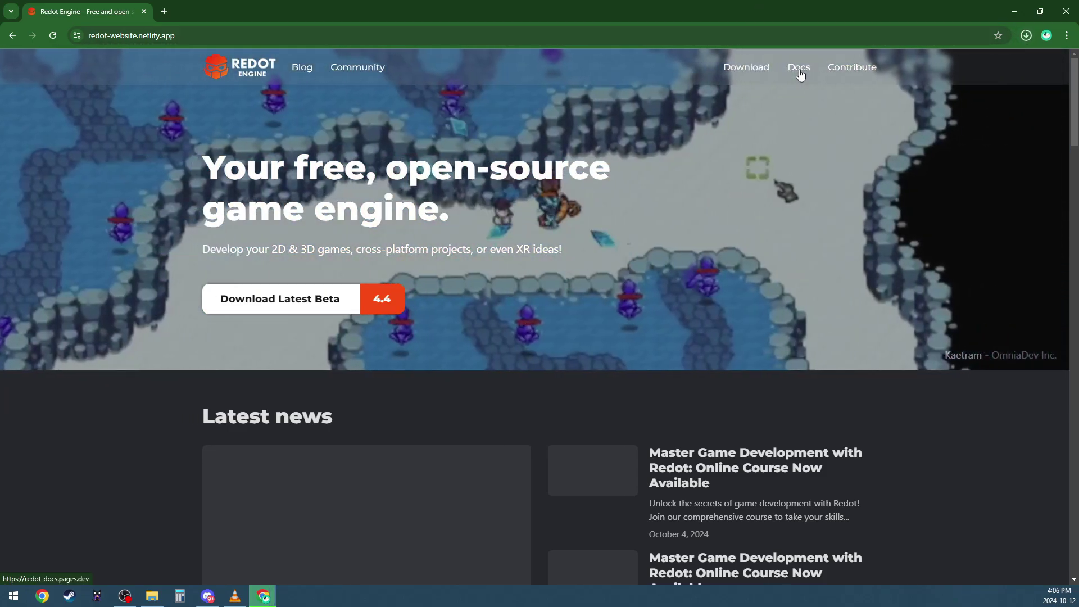
pyautogui.click(799, 68)
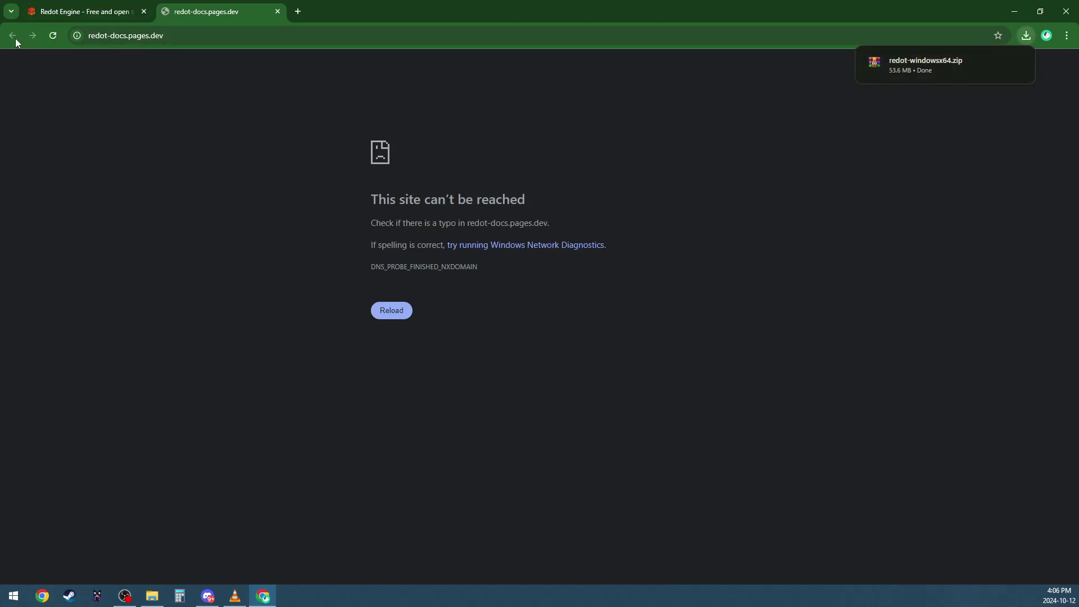
pyautogui.click(276, 11)
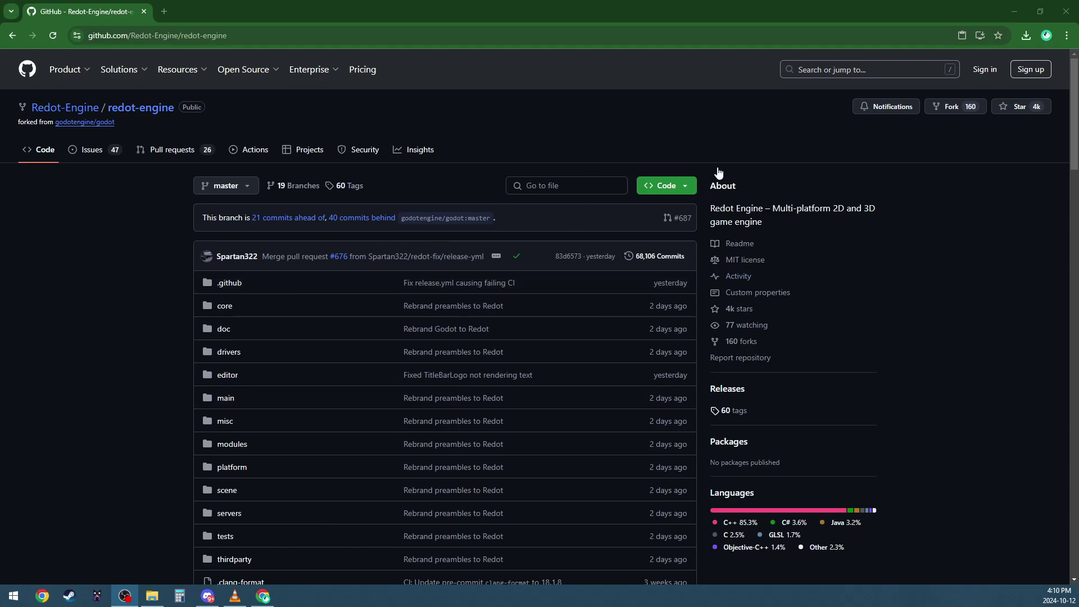
# Copy the redot-engine HTTPS clone URL from the Code dropdown, then minimise Chrome
pyautogui.click(683, 189)
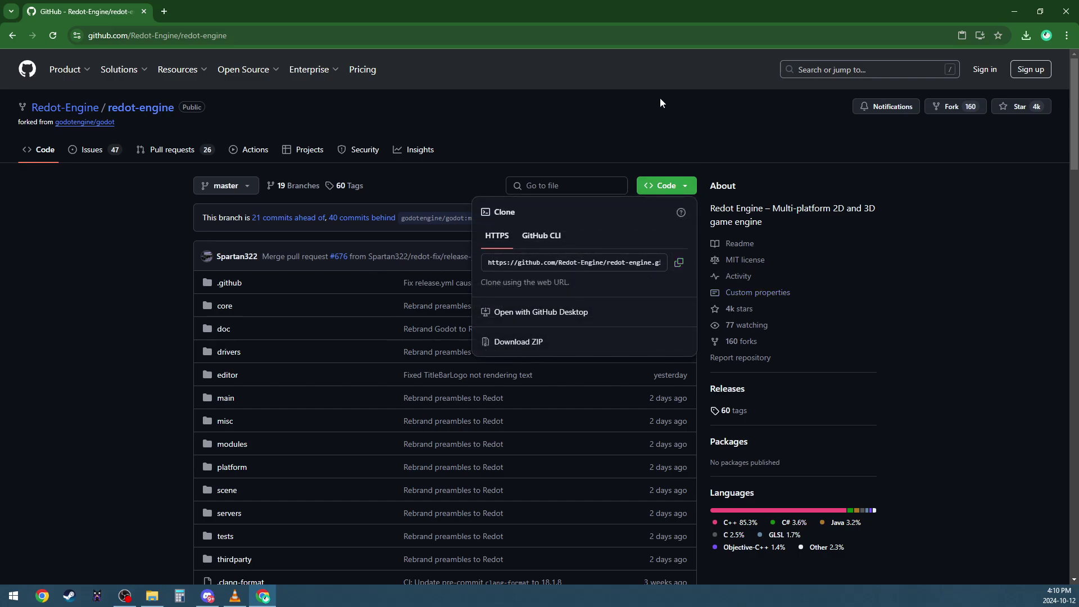
pyautogui.click(607, 138)
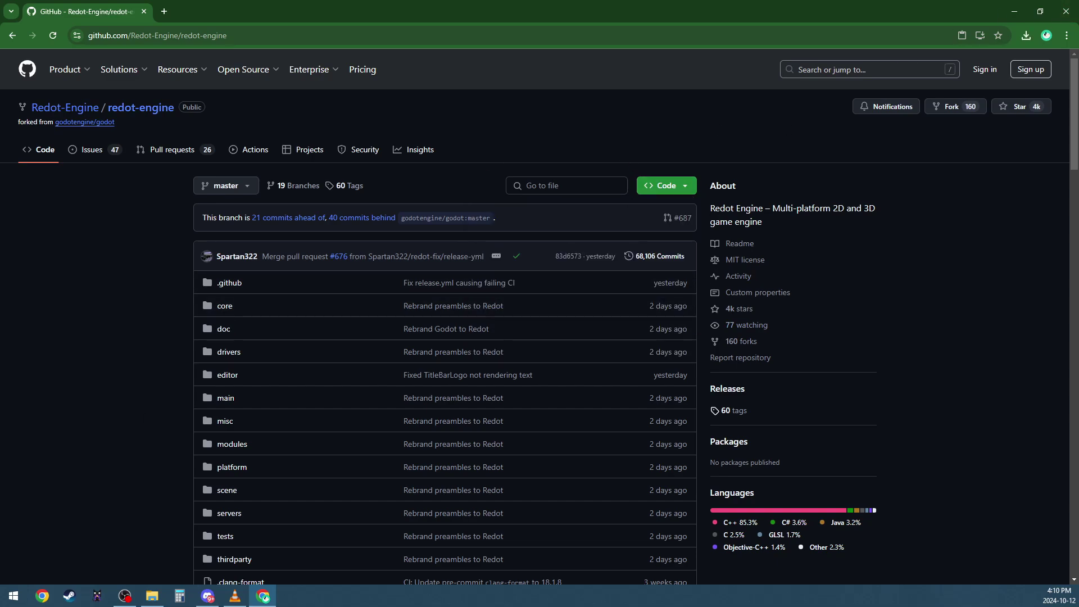
pyautogui.click(1016, 12)
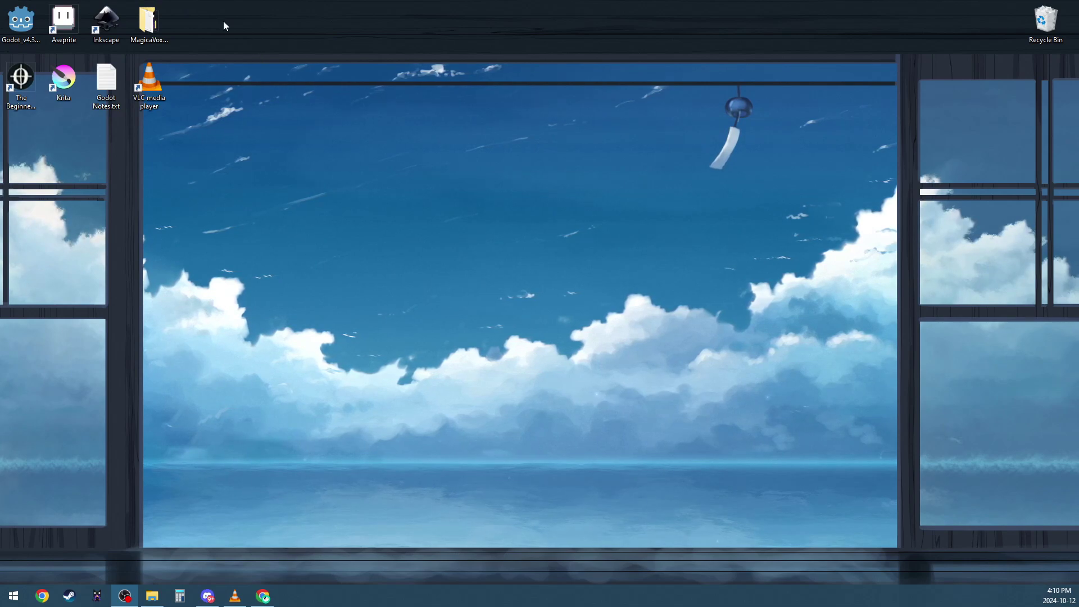
# In a Desktop Git Bash, run 'git clone' with the pasted redot-engine URL, then open Downloads in File Explorer
pyautogui.rightClick(250, 210)
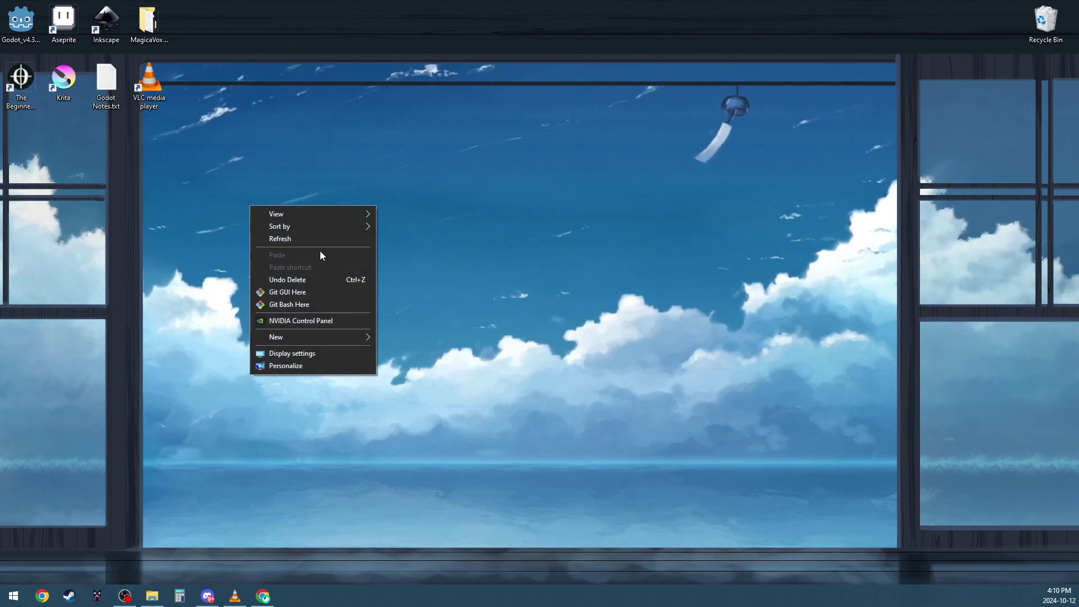
pyautogui.click(325, 307)
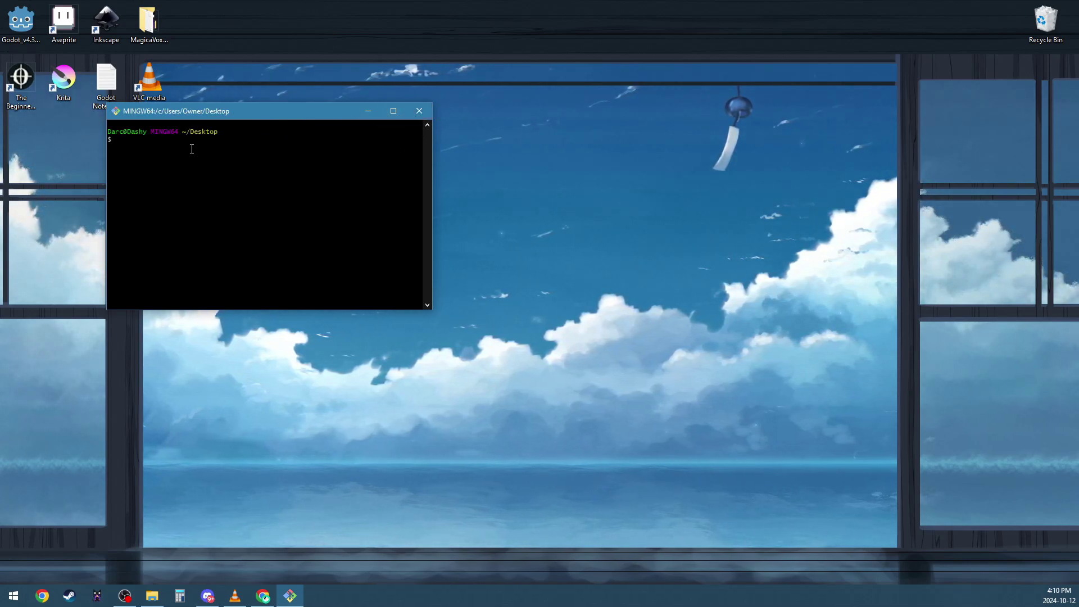
pyautogui.write('git')
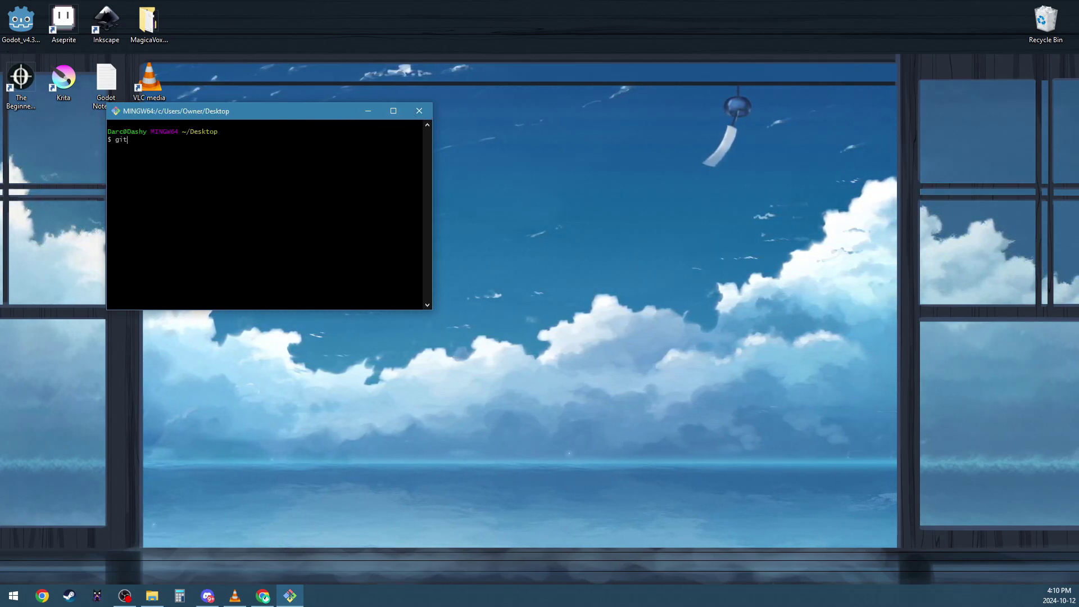
pyautogui.write(' cl')
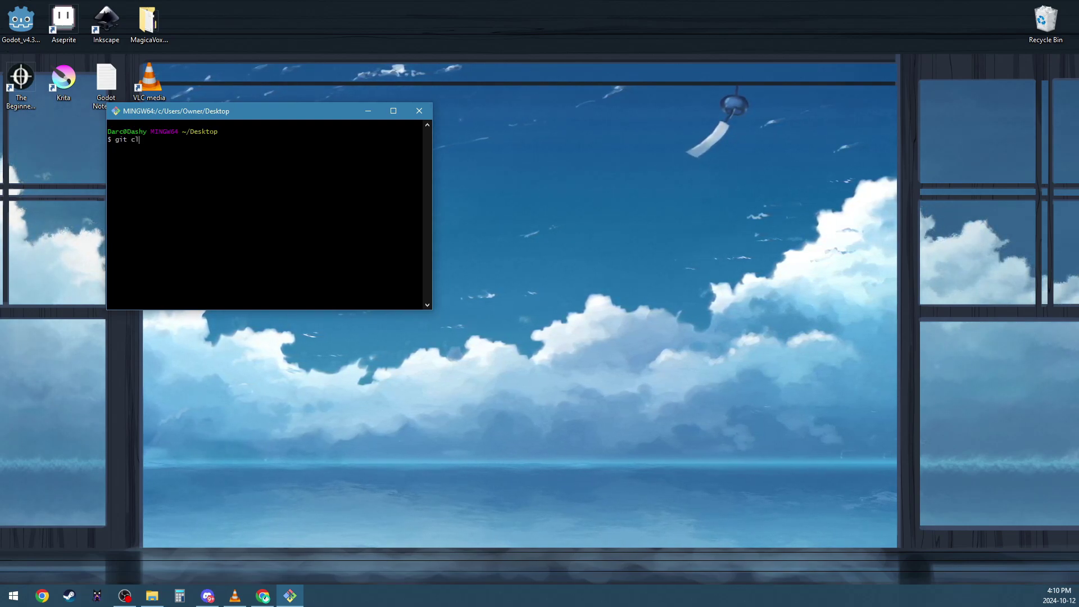
pyautogui.write('one')
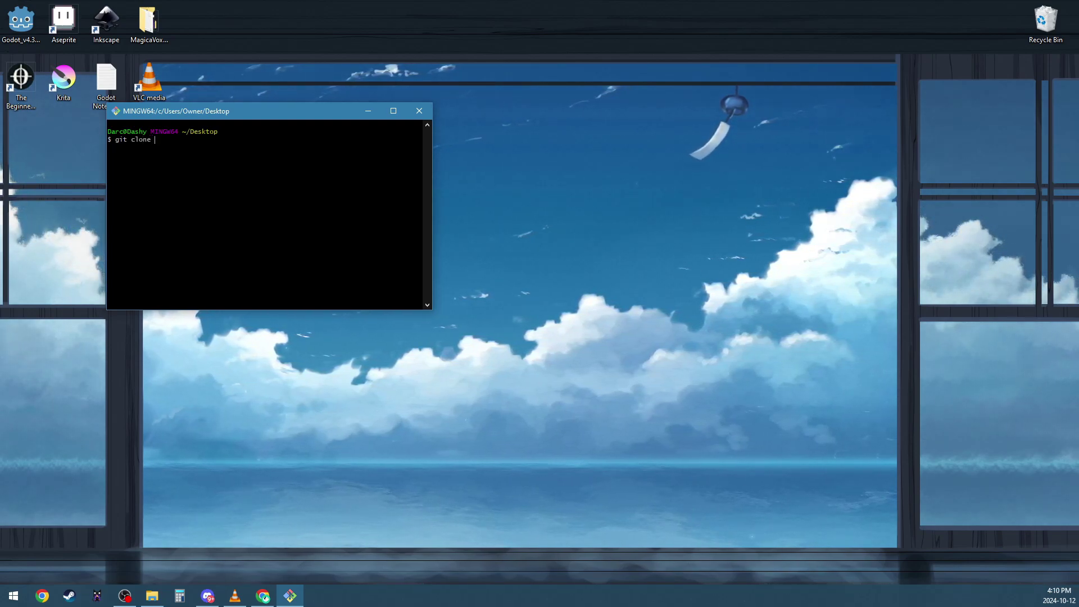
pyautogui.rightClick(160, 140)
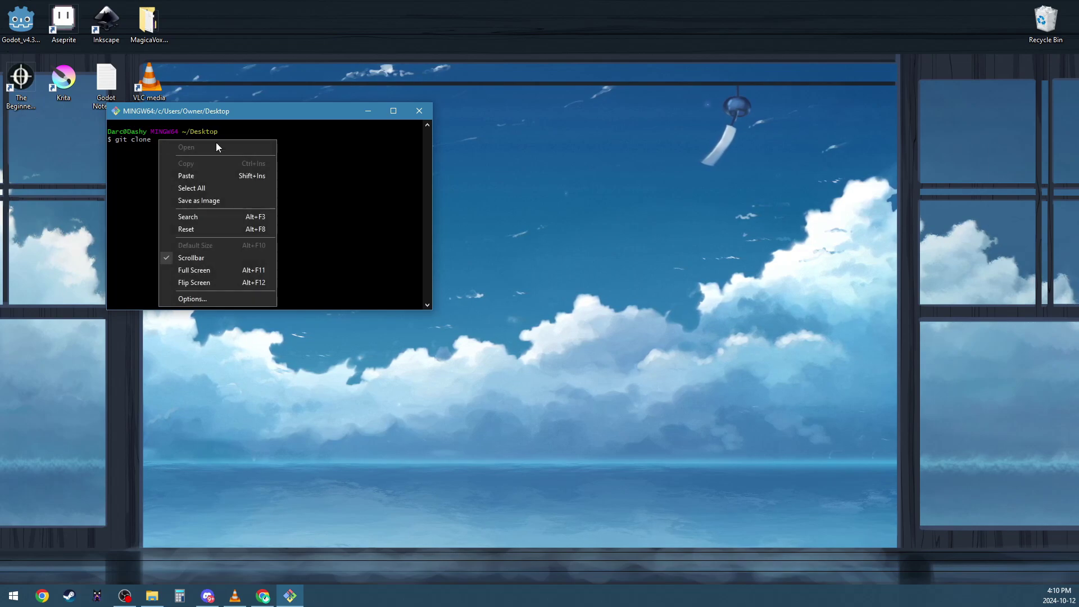
pyautogui.click(232, 180)
pyautogui.press('Return')
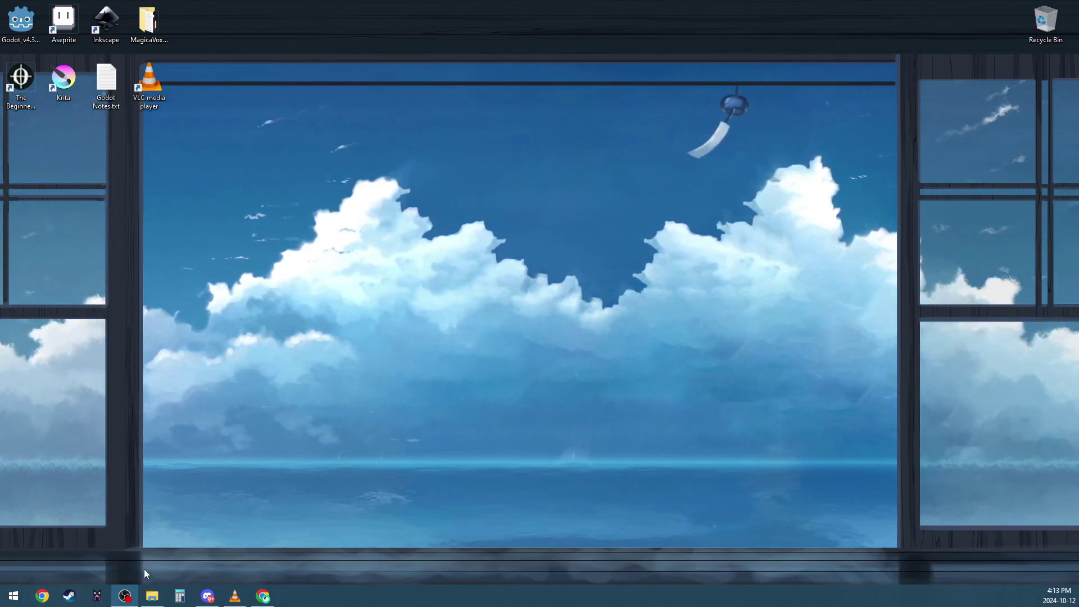
pyautogui.click(152, 596)
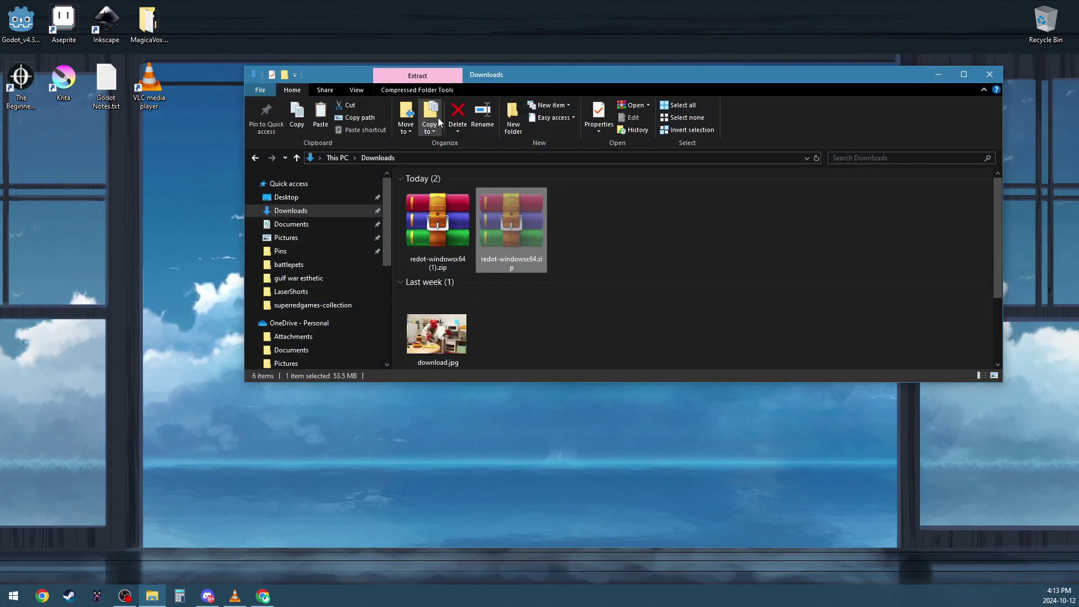
# On Storage (D:), add a new folder called Redot and open it
pyautogui.scroll(-7, 356, 275)
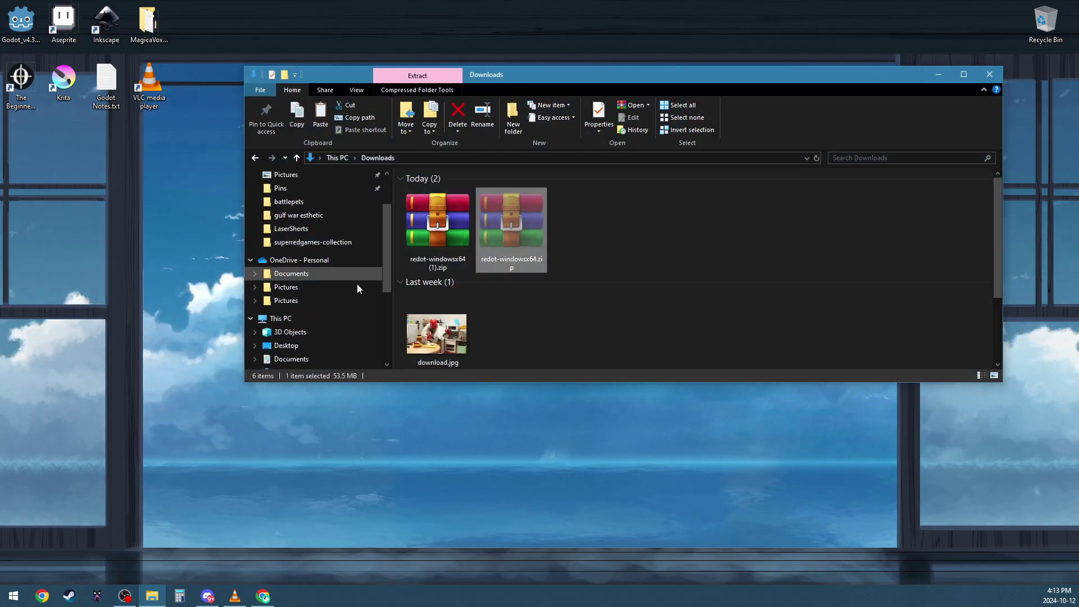
pyautogui.click(352, 286)
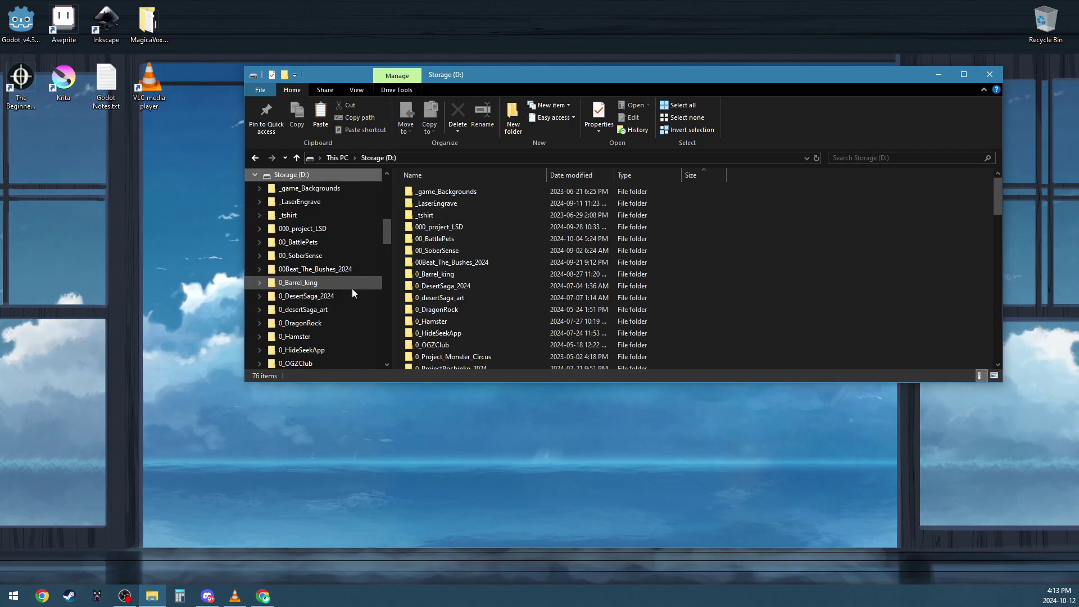
pyautogui.rightClick(745, 232)
pyautogui.moveTo(801, 380)
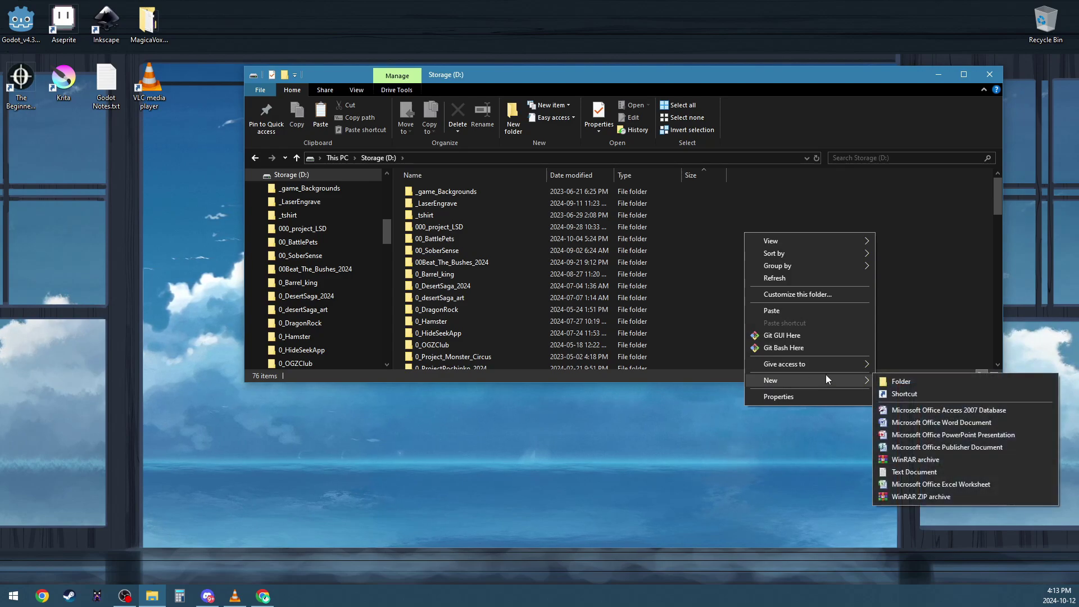
pyautogui.click(891, 380)
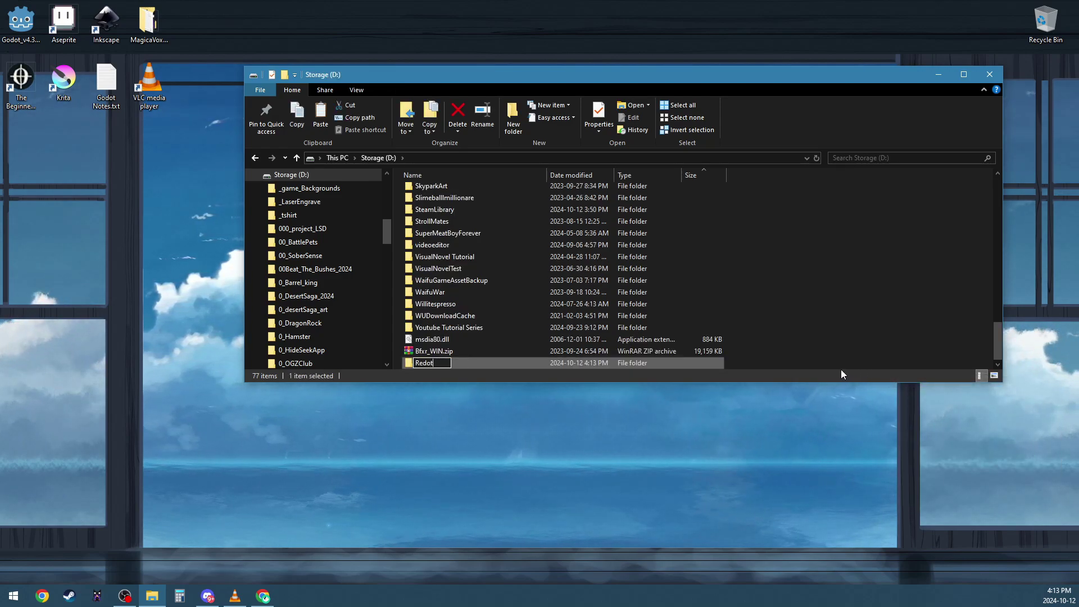
pyautogui.press('Return')
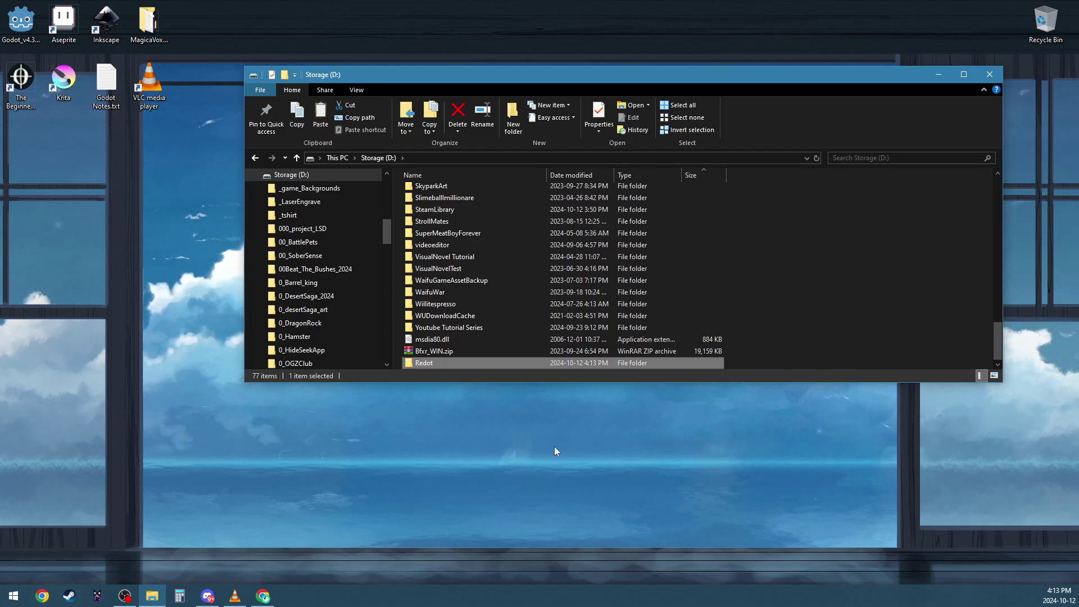
pyautogui.doubleClick(436, 363)
# Paste redot-windowsx64.zip into D:\Redot, extract it to redot-windowsx64\, and open redot-windows-dev
pyautogui.rightClick(450, 225)
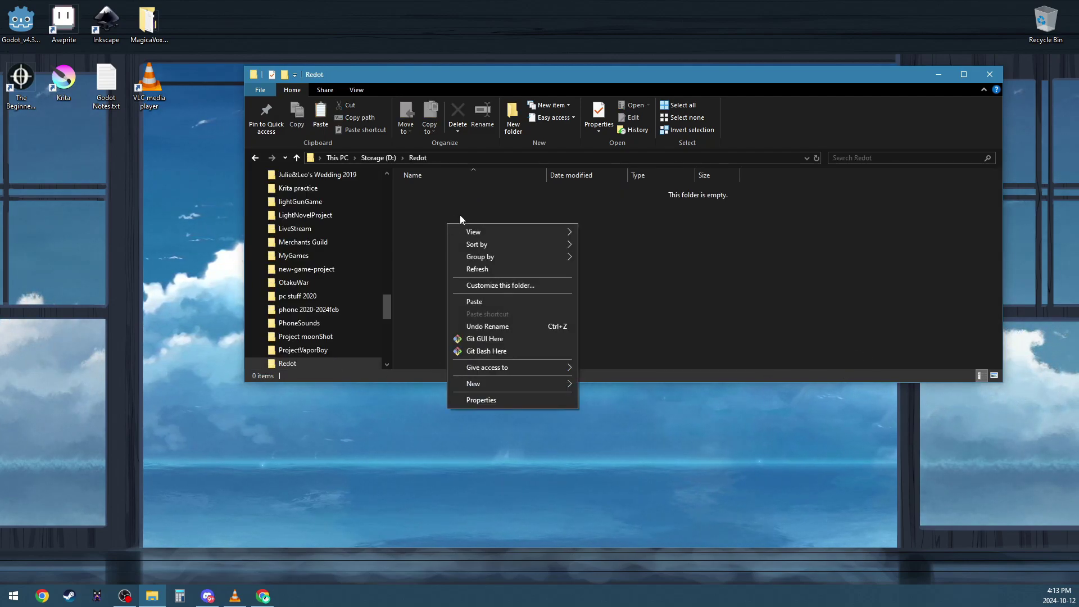
pyautogui.click(499, 300)
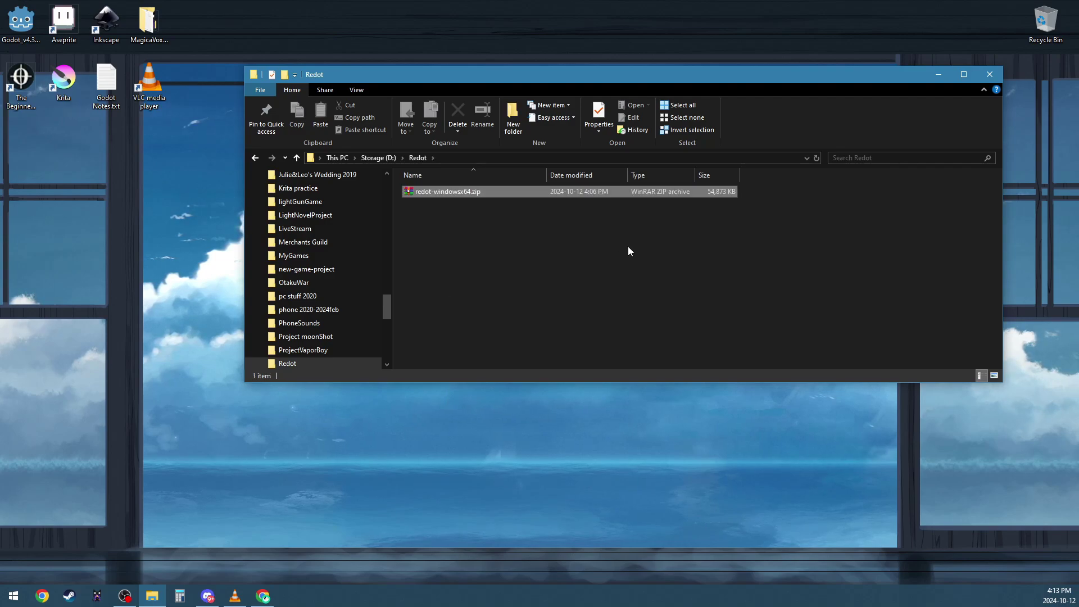
pyautogui.rightClick(490, 191)
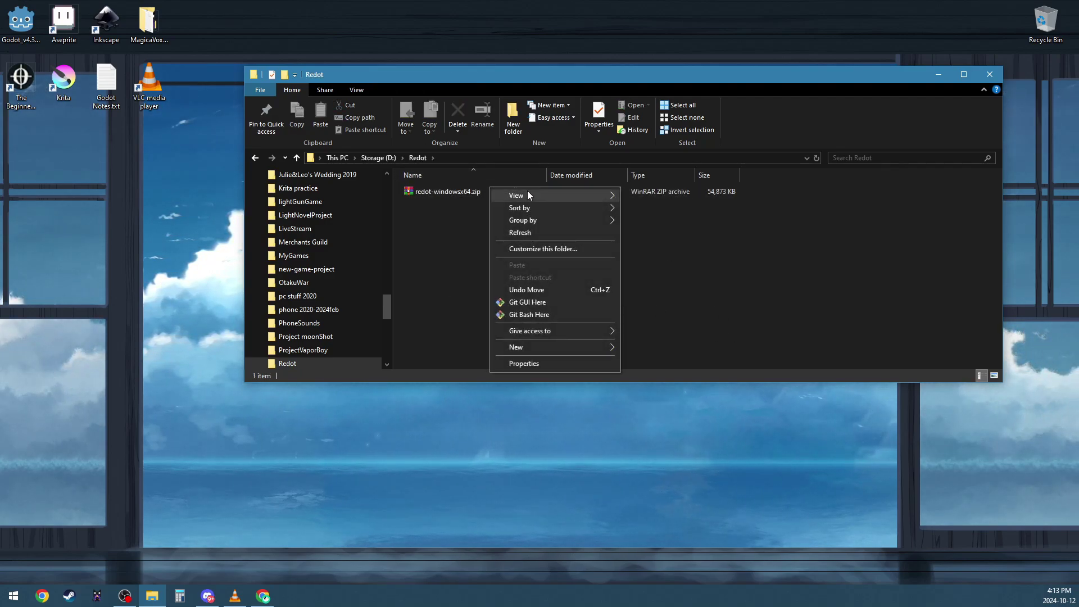
pyautogui.click(431, 194)
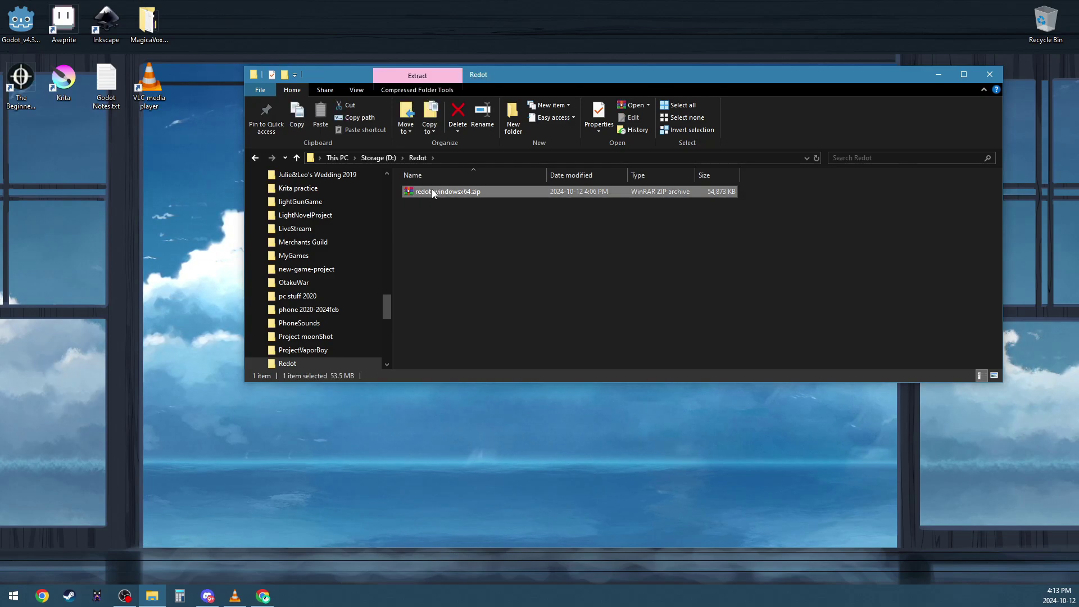
pyautogui.rightClick(431, 189)
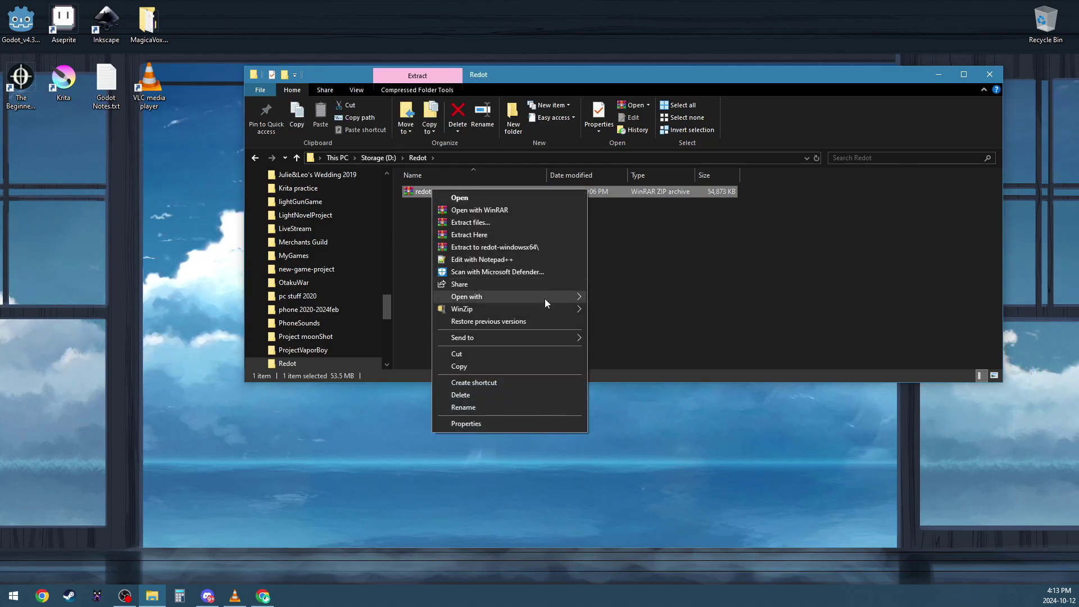
pyautogui.click(552, 247)
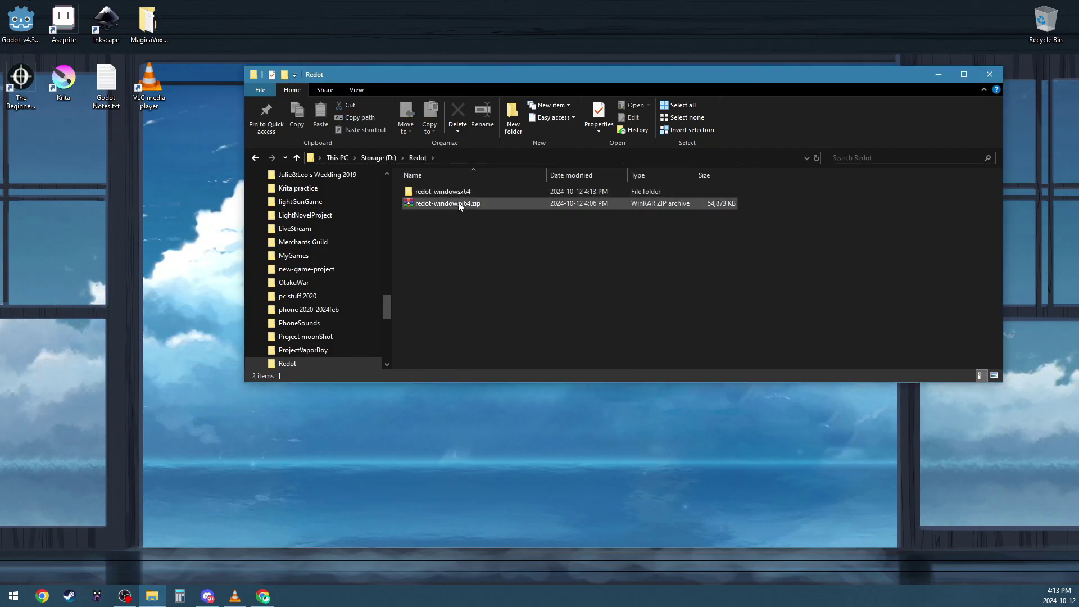
pyautogui.doubleClick(457, 191)
pyautogui.doubleClick(500, 191)
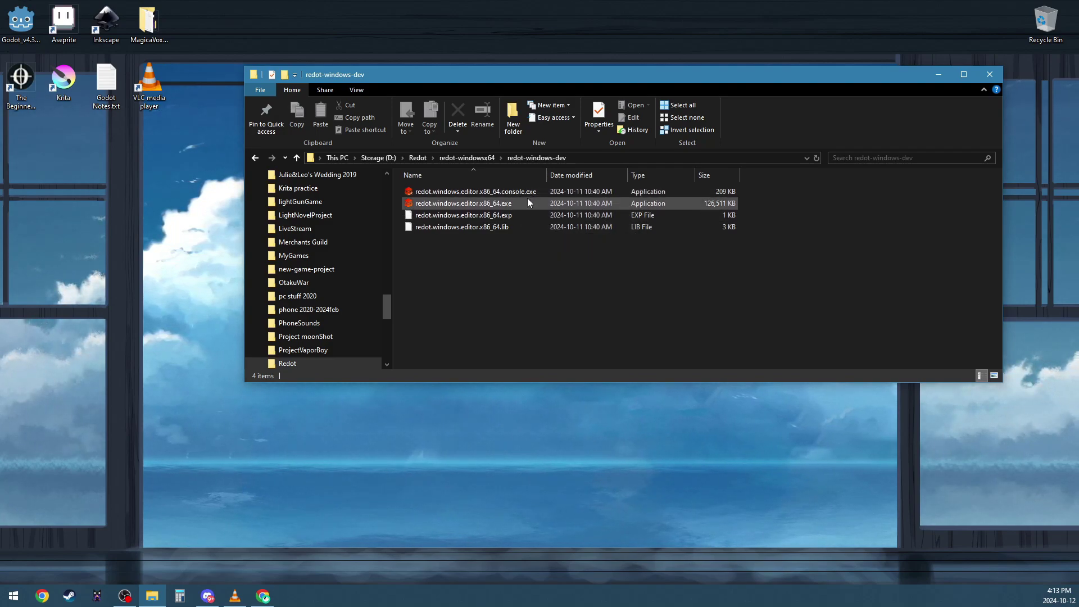
# Place redot.windows.editor.x86_64.exe at the desktop's top-left and move the Godot_v4.3 icon to the Recycle Bin
pyautogui.click(499, 207)
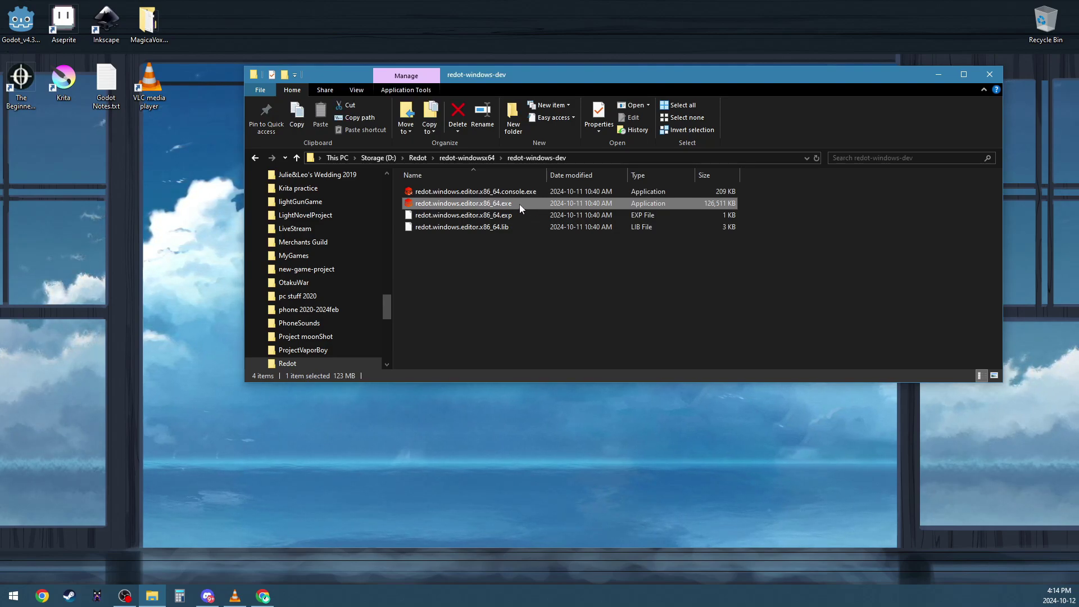
pyautogui.moveTo(521, 205); pyautogui.dragTo(472, 220)
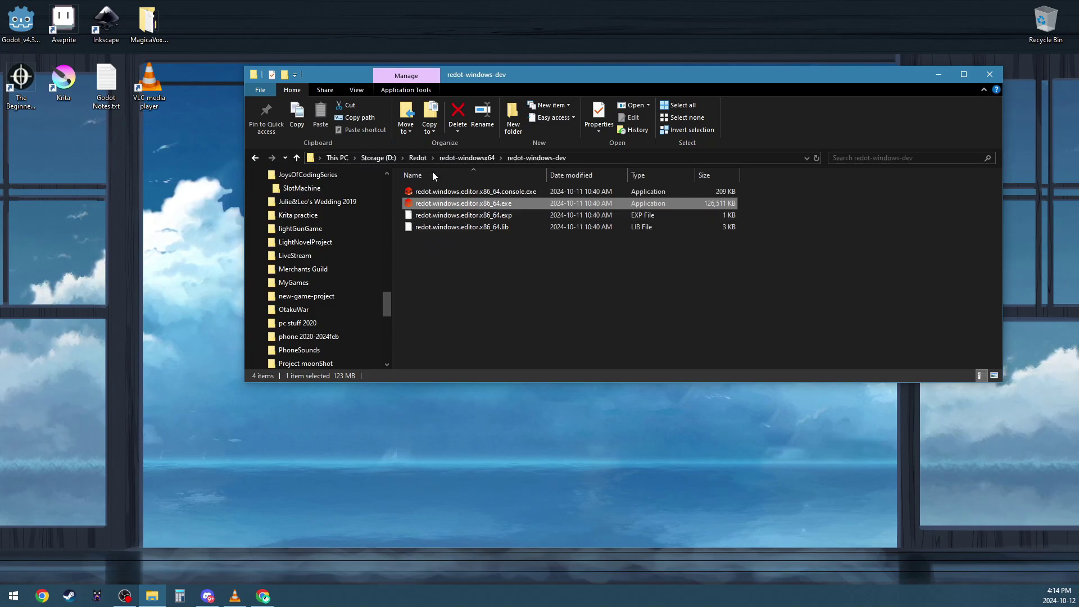
pyautogui.click(20, 20)
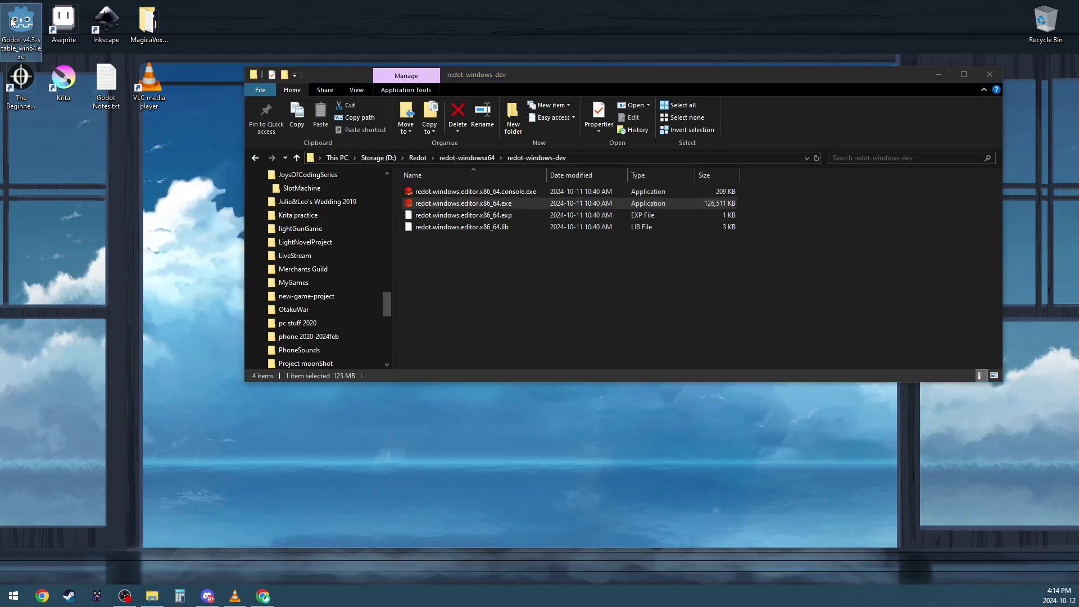
pyautogui.moveTo(11, 21); pyautogui.dragTo(1046, 20)
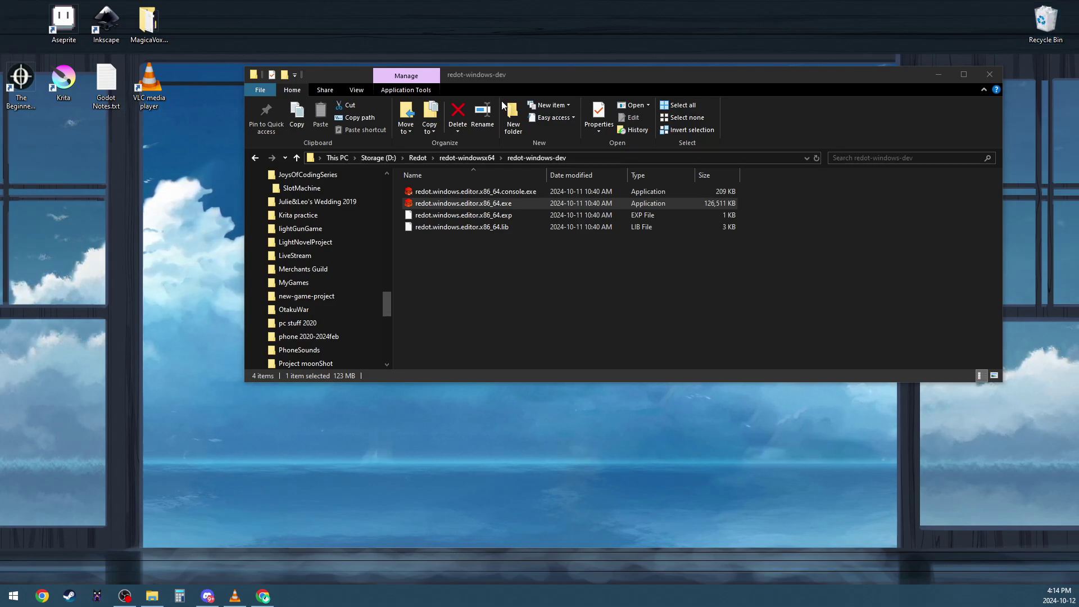
pyautogui.moveTo(441, 208); pyautogui.dragTo(25, 45)
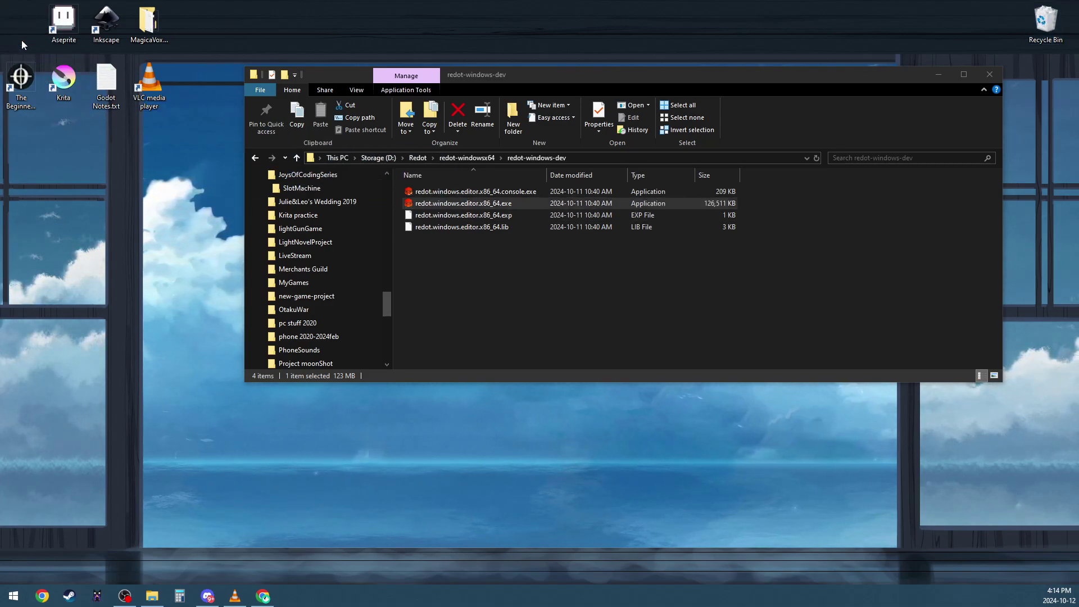
pyautogui.click(938, 75)
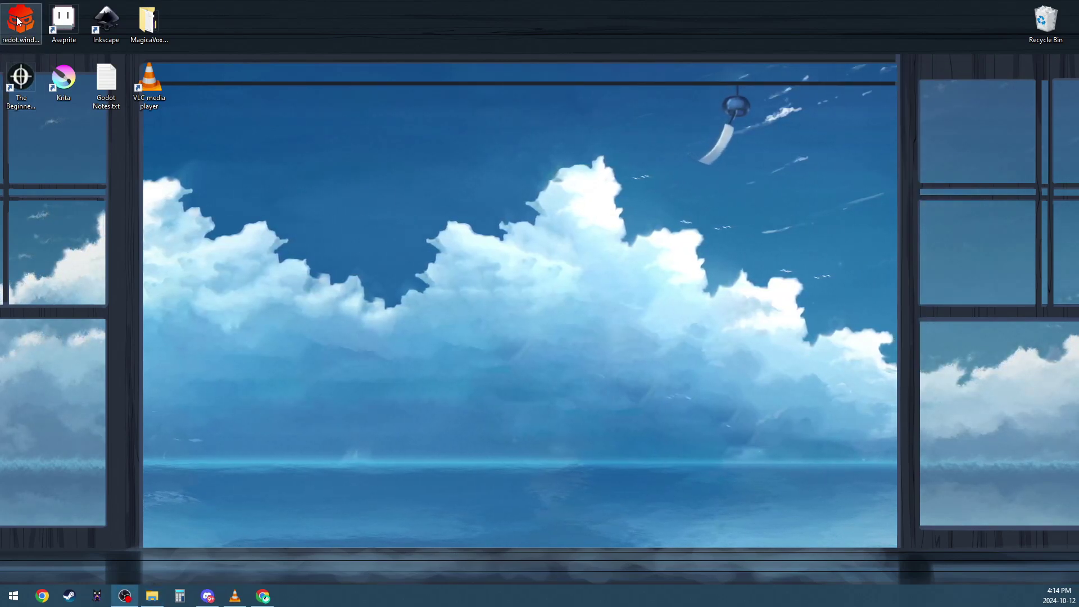
# Pin the redot editor to the taskbar, launch it, and start a new project in Project Manager
pyautogui.rightClick(18, 22)
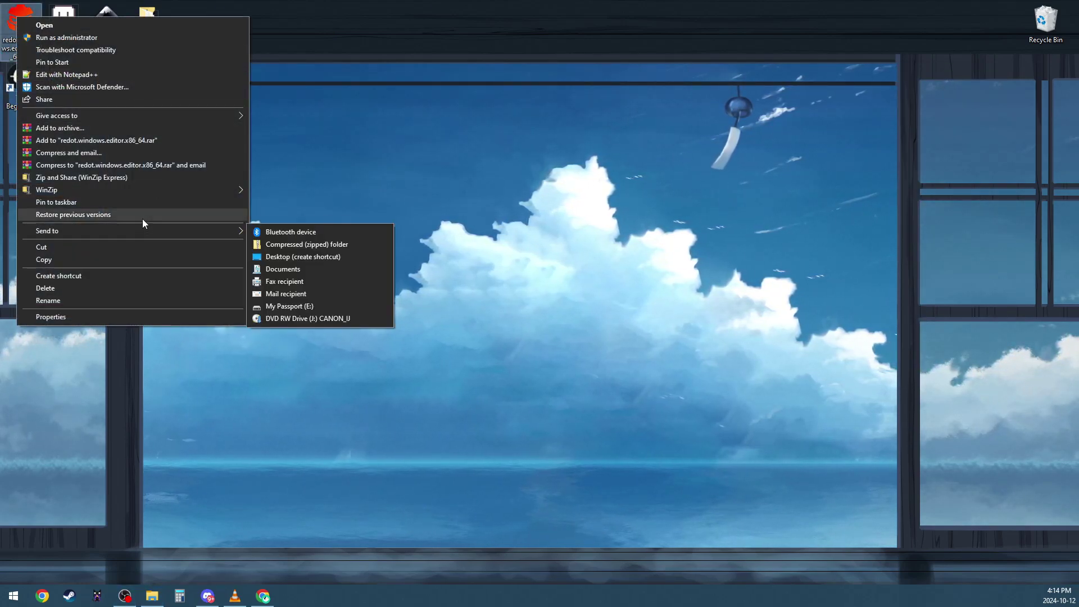
pyautogui.click(147, 200)
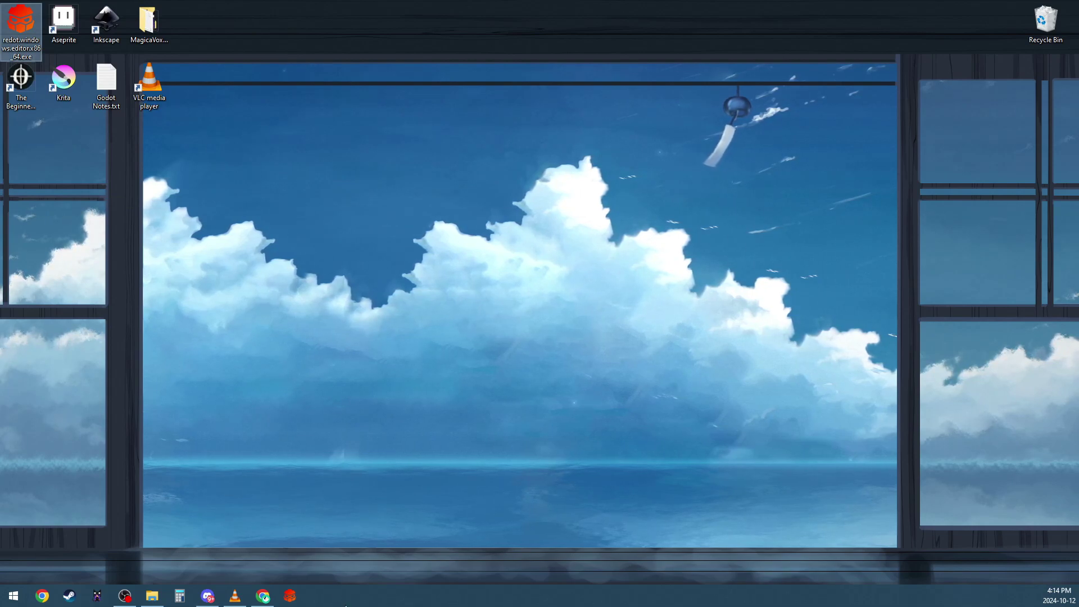
pyautogui.click(351, 348)
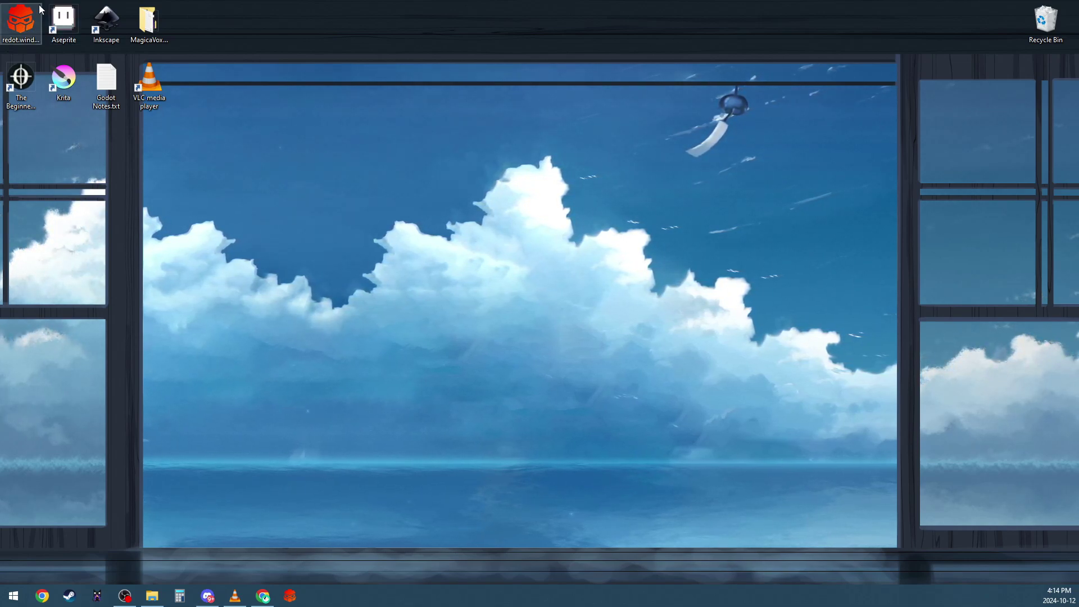
pyautogui.doubleClick(26, 24)
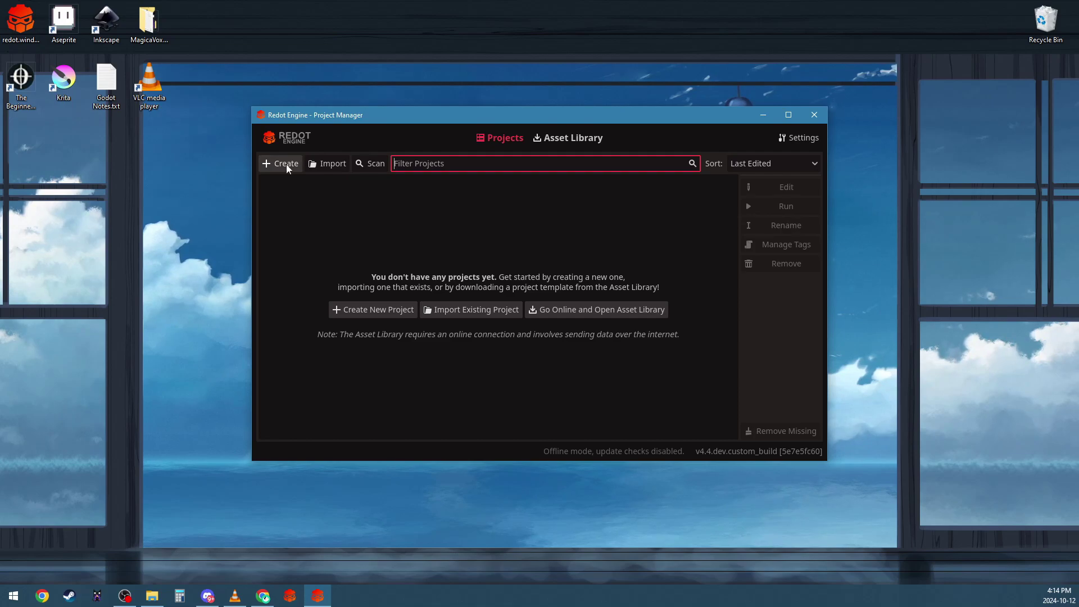
pyautogui.click(287, 164)
# Browse to drive D: for the project location and create a RedotTutorials folder
pyautogui.click(581, 205)
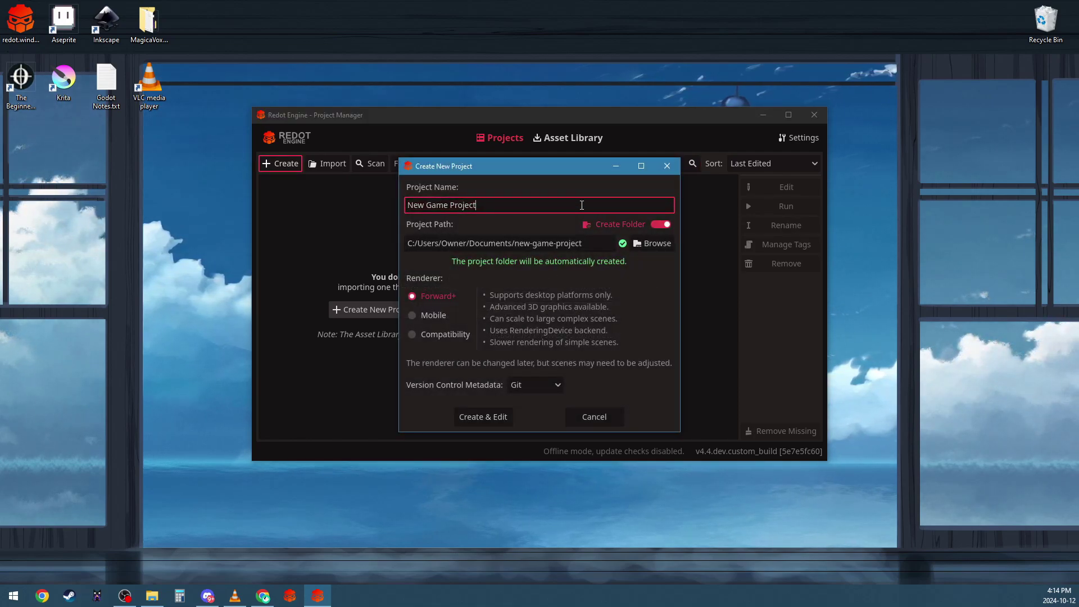
pyautogui.click(664, 244)
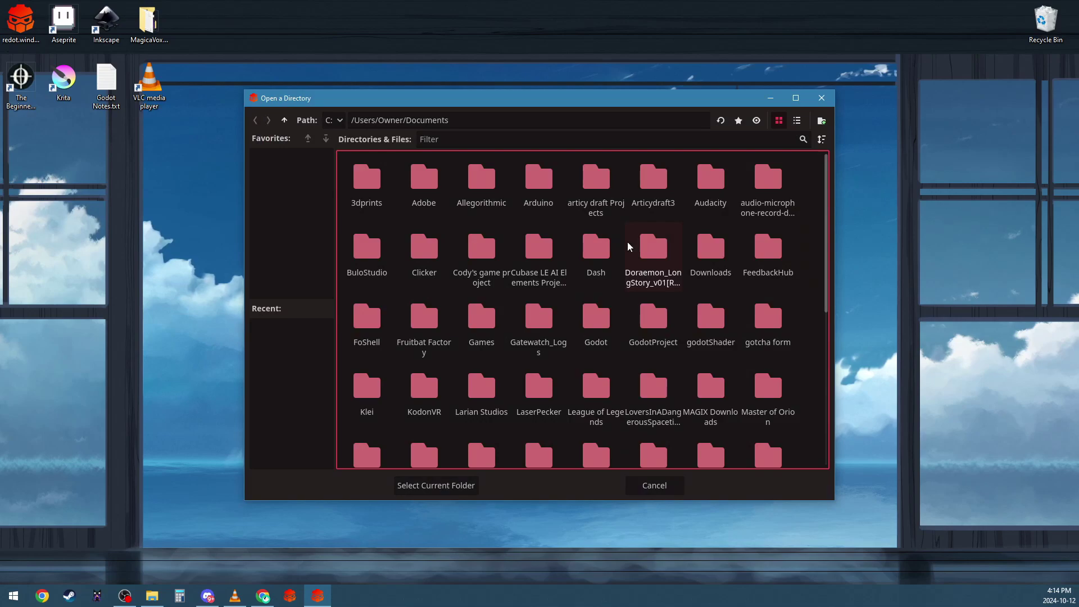
pyautogui.click(328, 125)
pyautogui.click(335, 168)
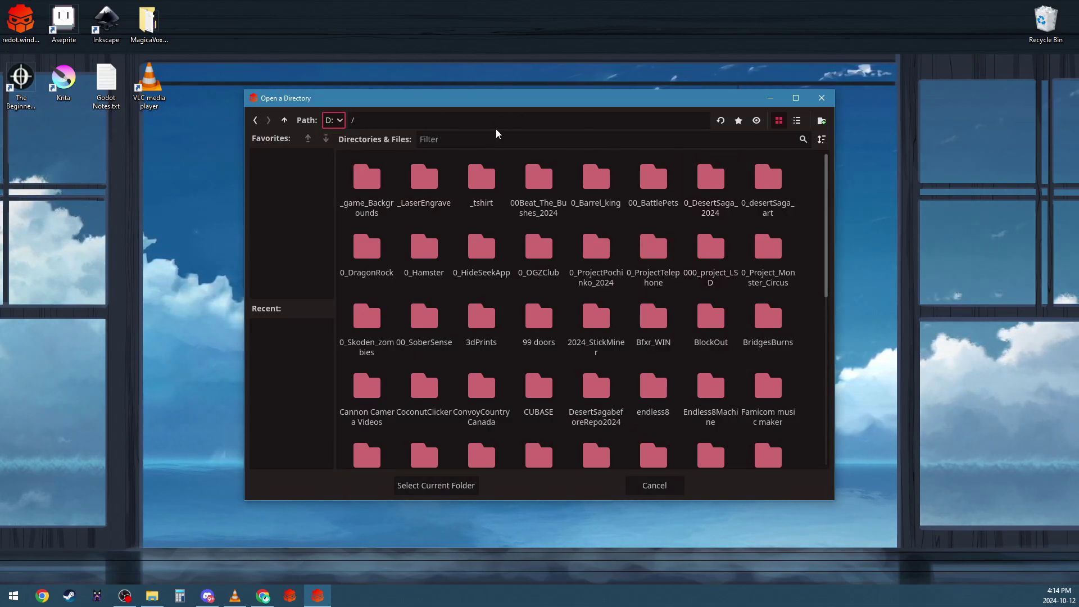
pyautogui.click(822, 120)
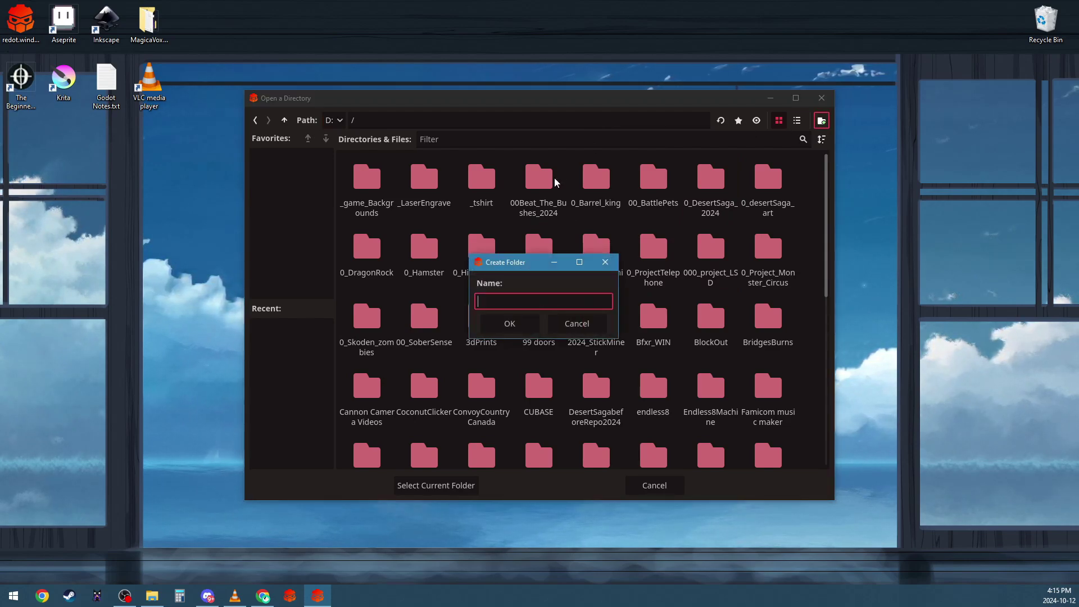
pyautogui.write('Red')
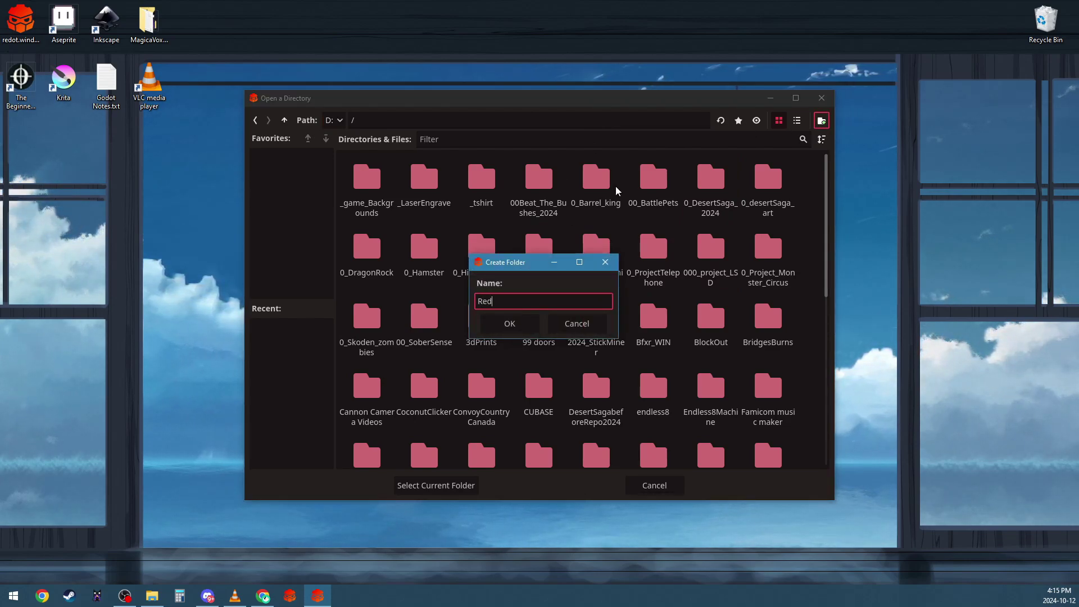
pyautogui.write('otT')
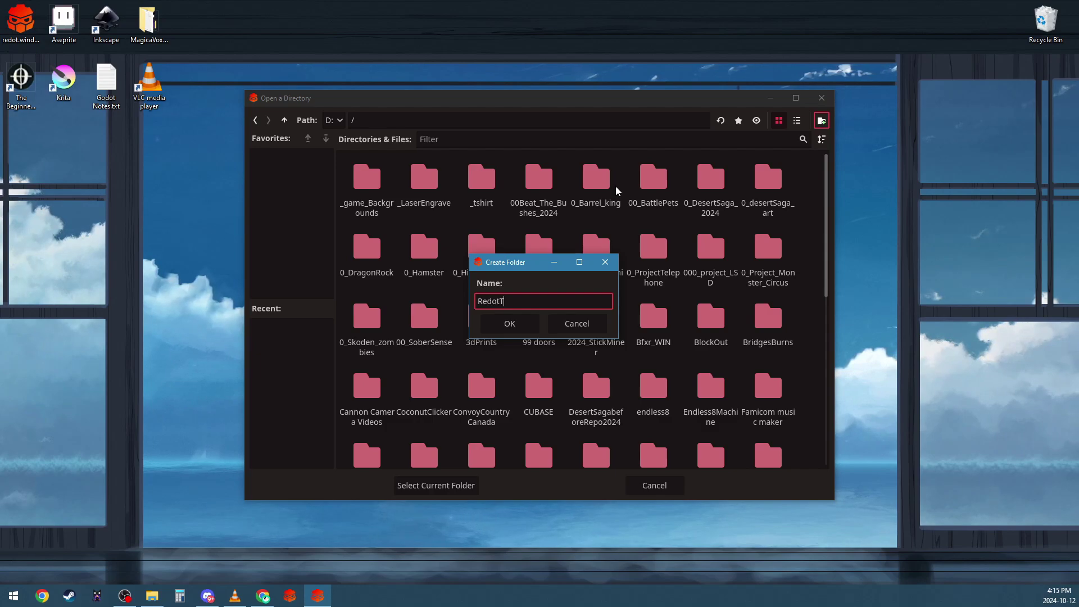
pyautogui.write('utorial')
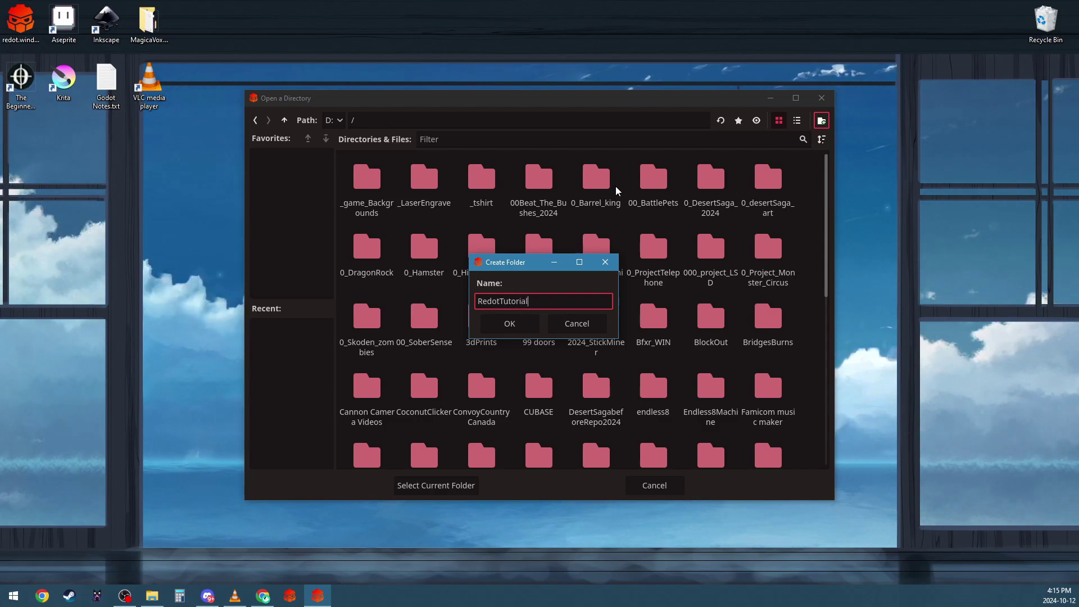
pyautogui.write('s')
pyautogui.press('Return')
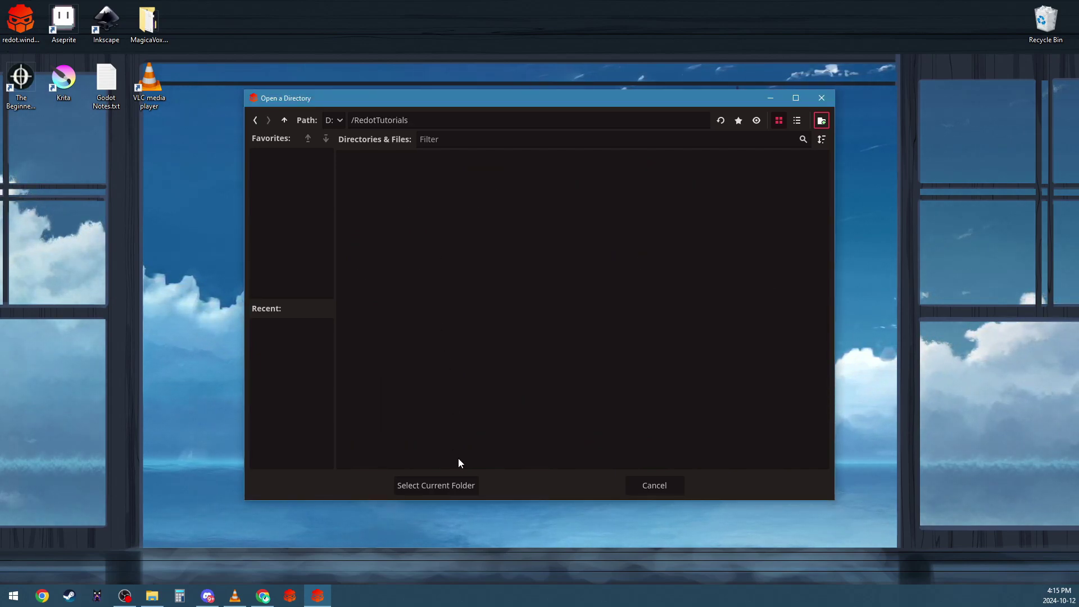
# Create an Installproject folder inside it, name the project InstallTest, and choose Create & Edit
pyautogui.click(821, 121)
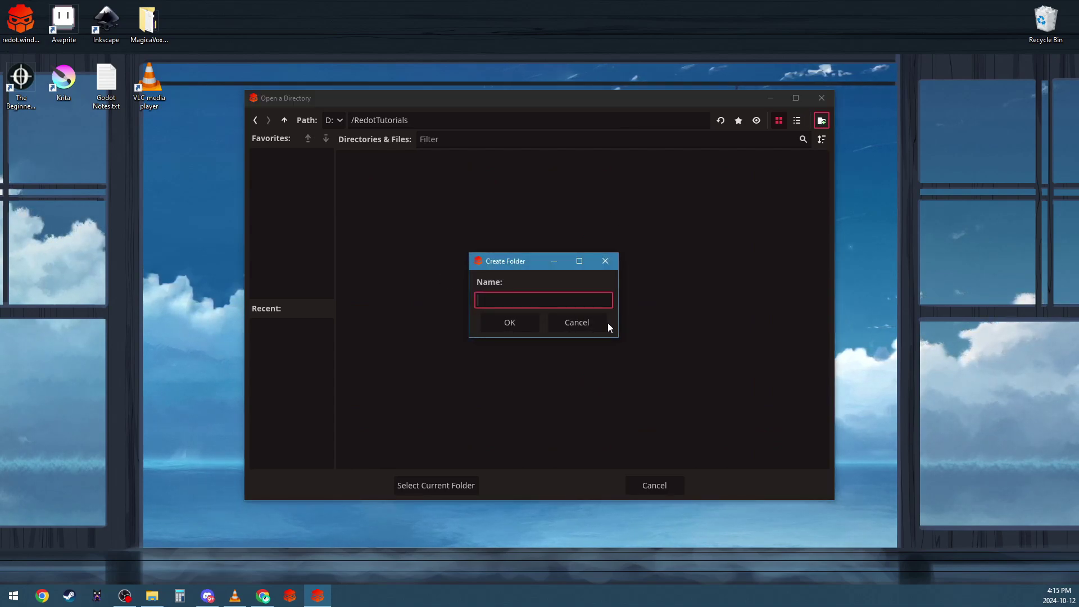
pyautogui.write('Install')
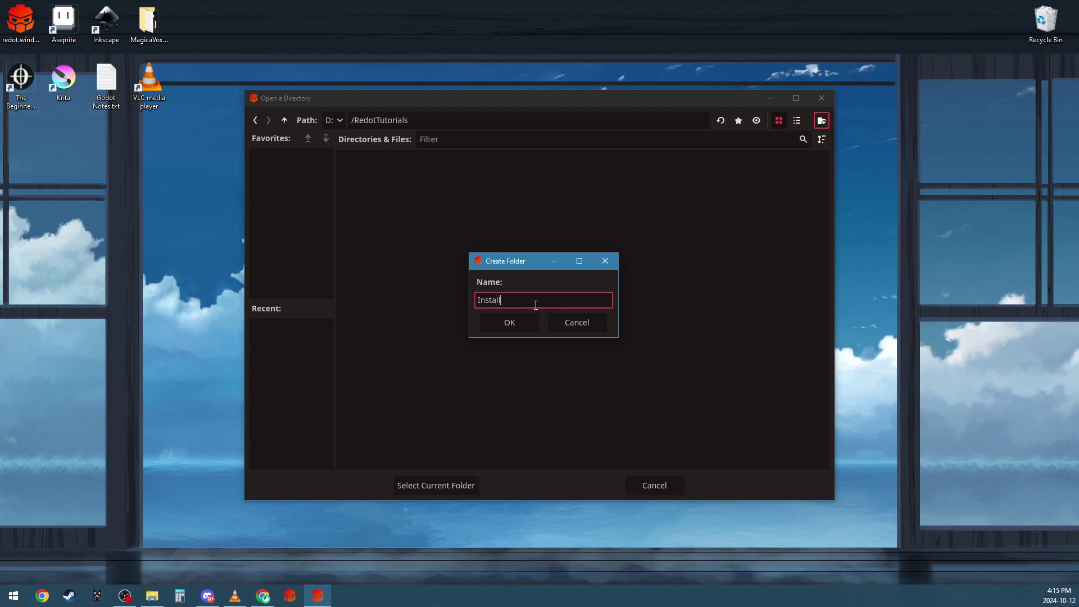
pyautogui.write('pro')
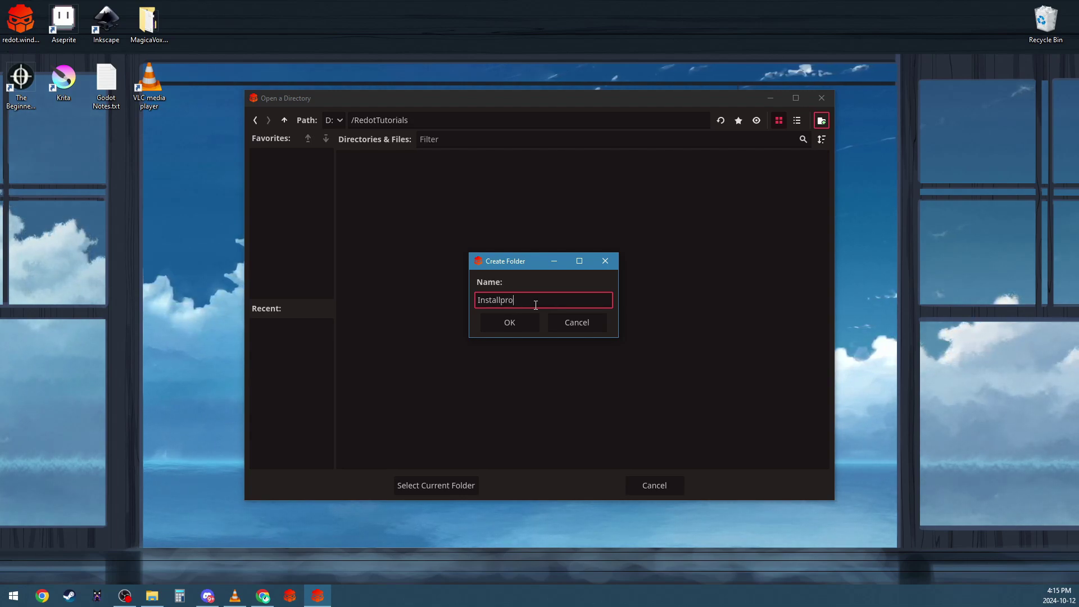
pyautogui.write('ject')
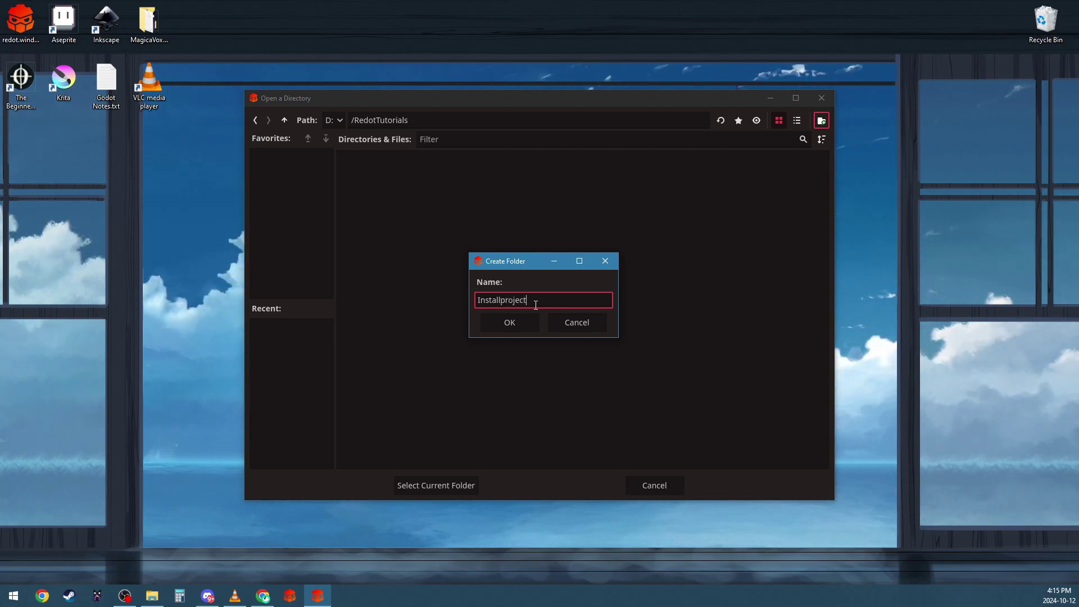
pyautogui.press('Return')
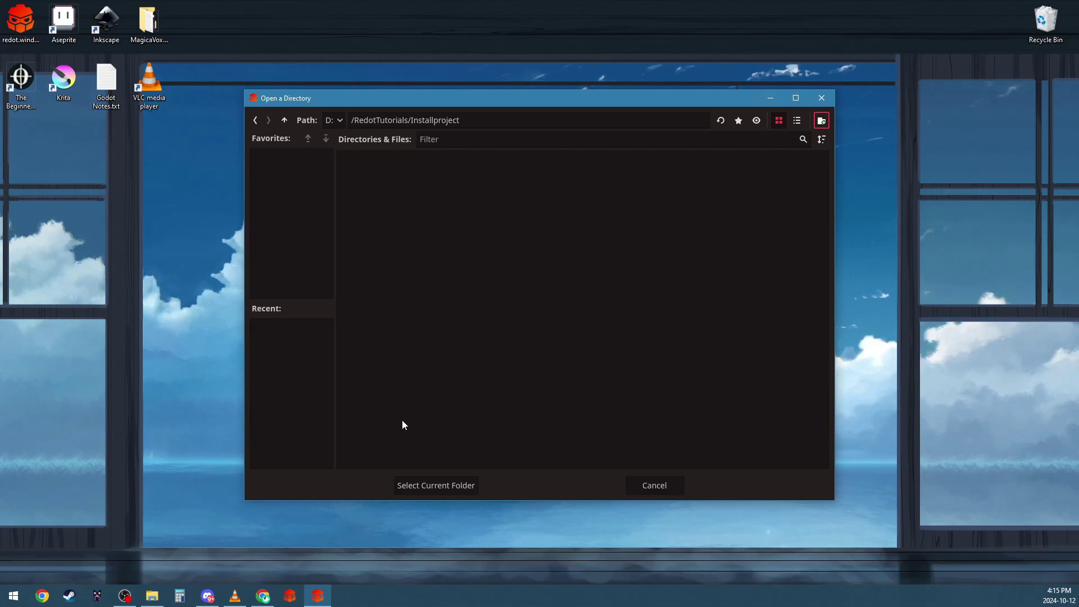
pyautogui.click(455, 484)
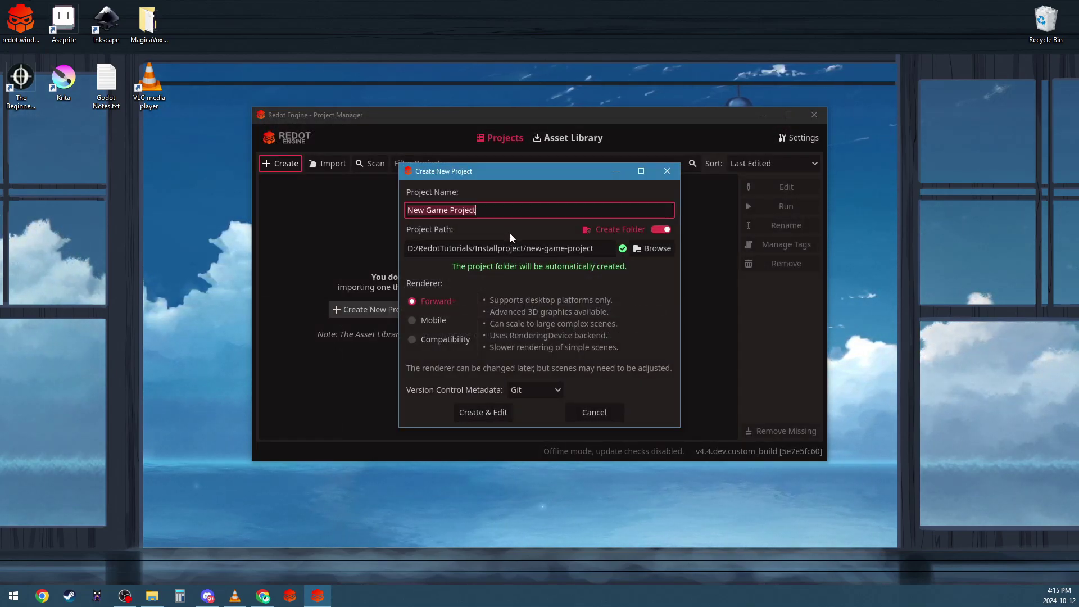
pyautogui.write('Install')
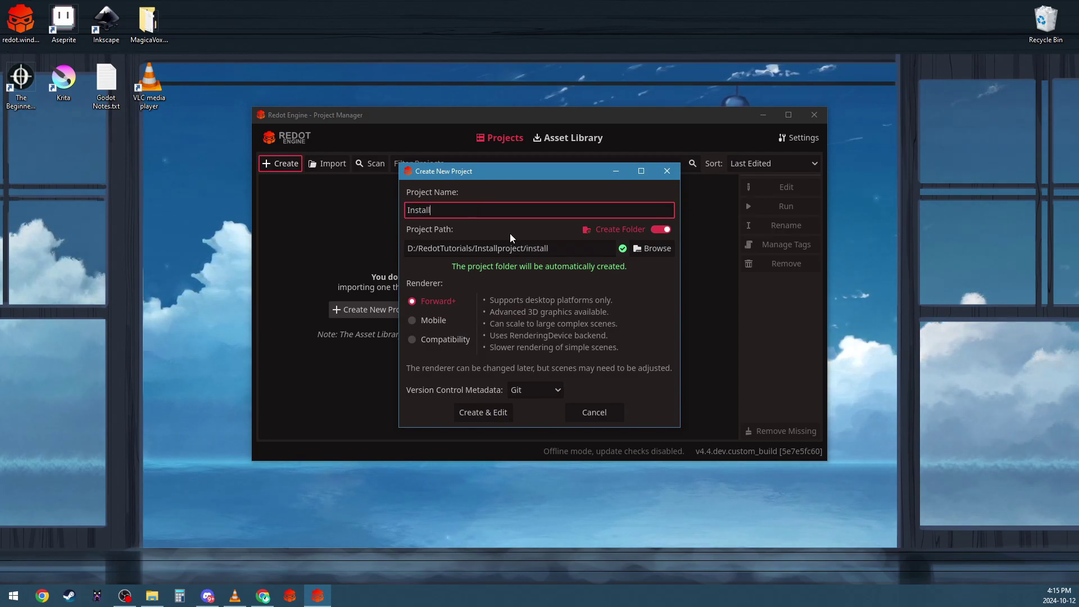
pyautogui.write('Test')
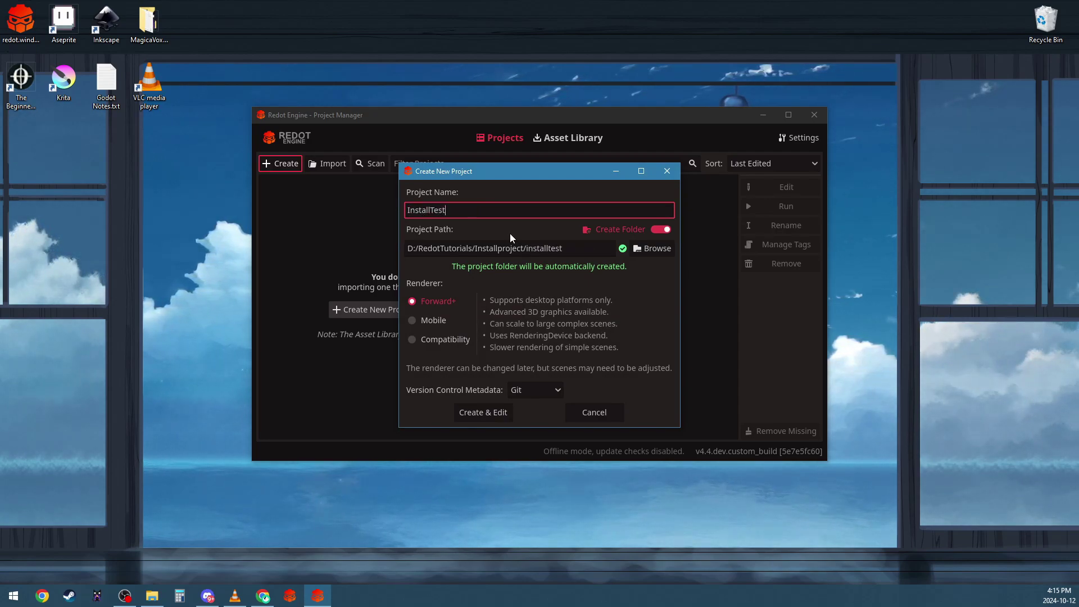
pyautogui.click(491, 417)
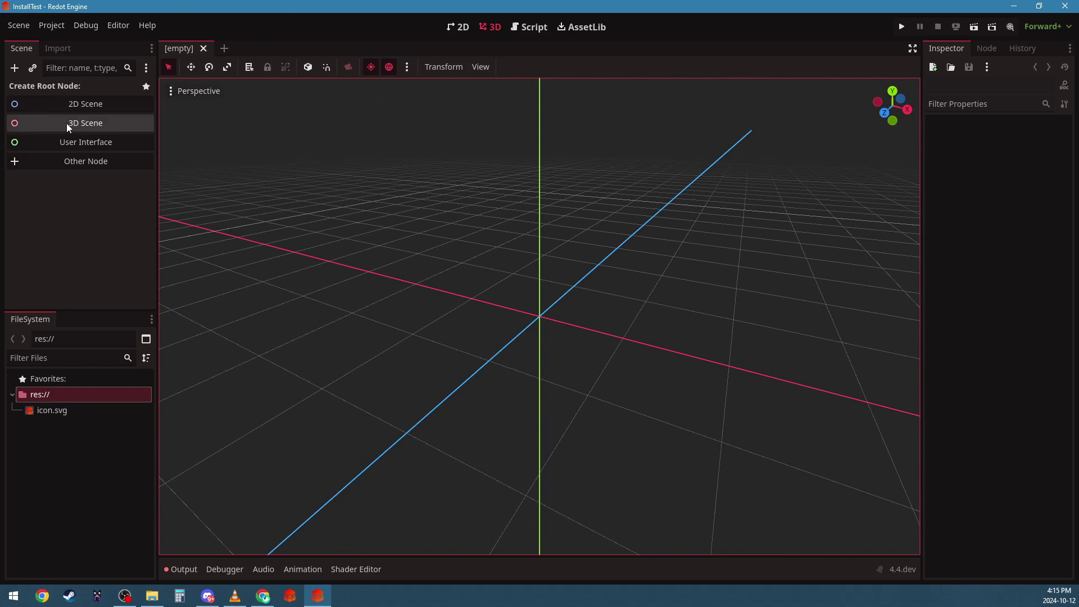
# Choose 2D Scene under Create Root Node in the Scene dock to add a Node2D root
pyautogui.click(115, 104)
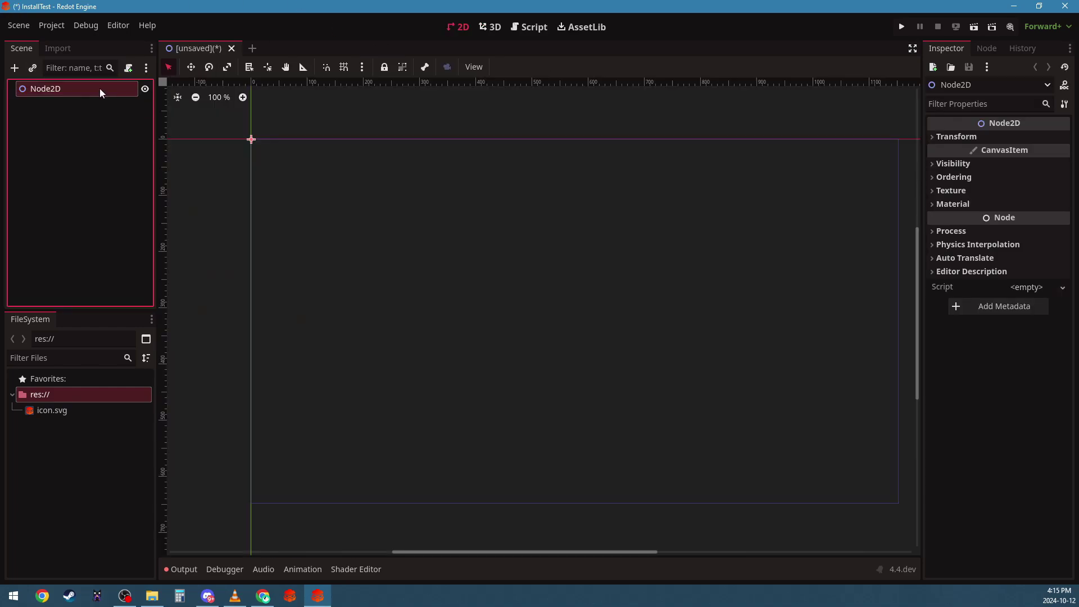
# Attach a new node_2d.gd script to the Node2D root node
pyautogui.click(101, 93)
pyautogui.rightClick(104, 90)
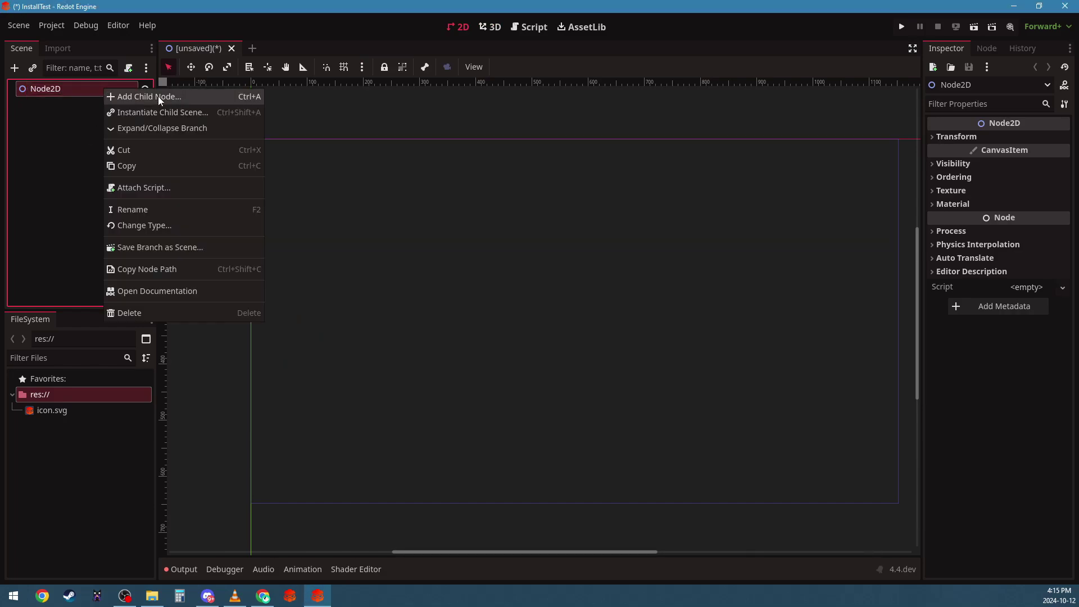
pyautogui.click(164, 192)
pyautogui.click(485, 390)
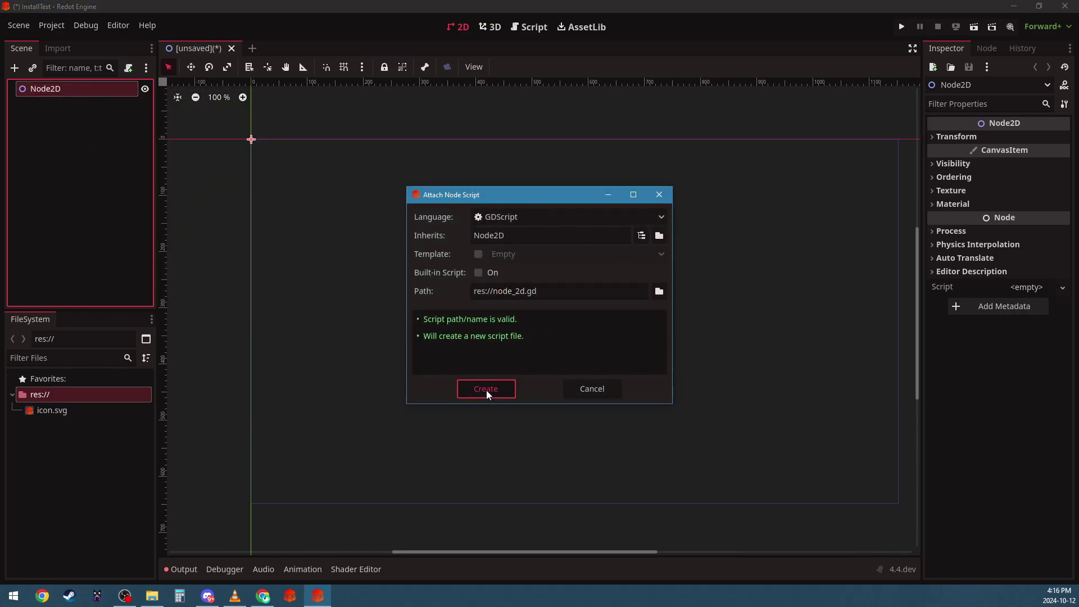
# Add a func _ready() header with an indented body line in node_2d.gd
pyautogui.click(418, 131)
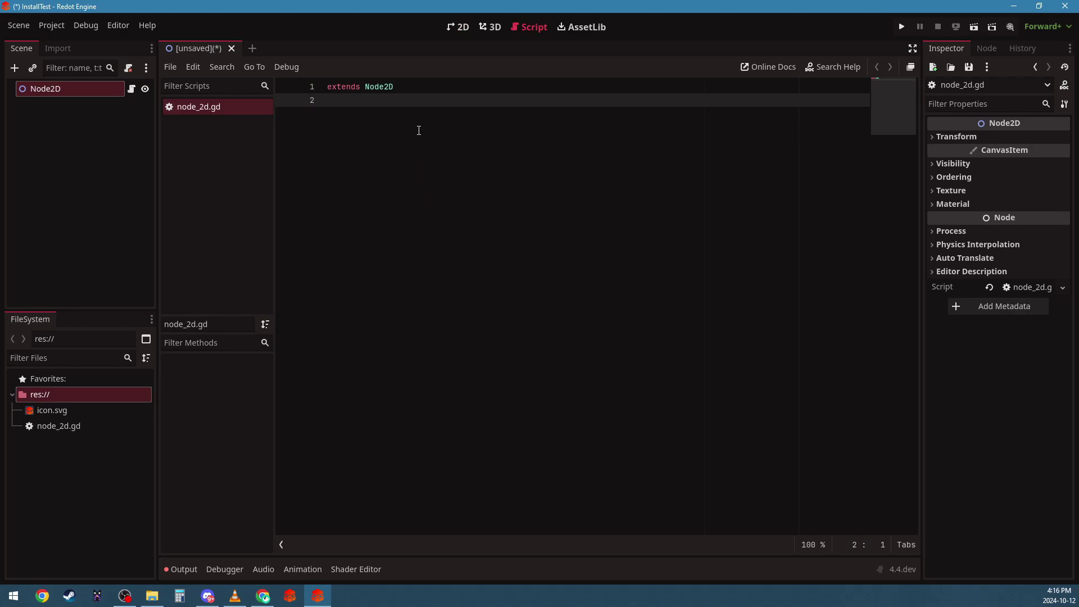
pyautogui.press('Return')
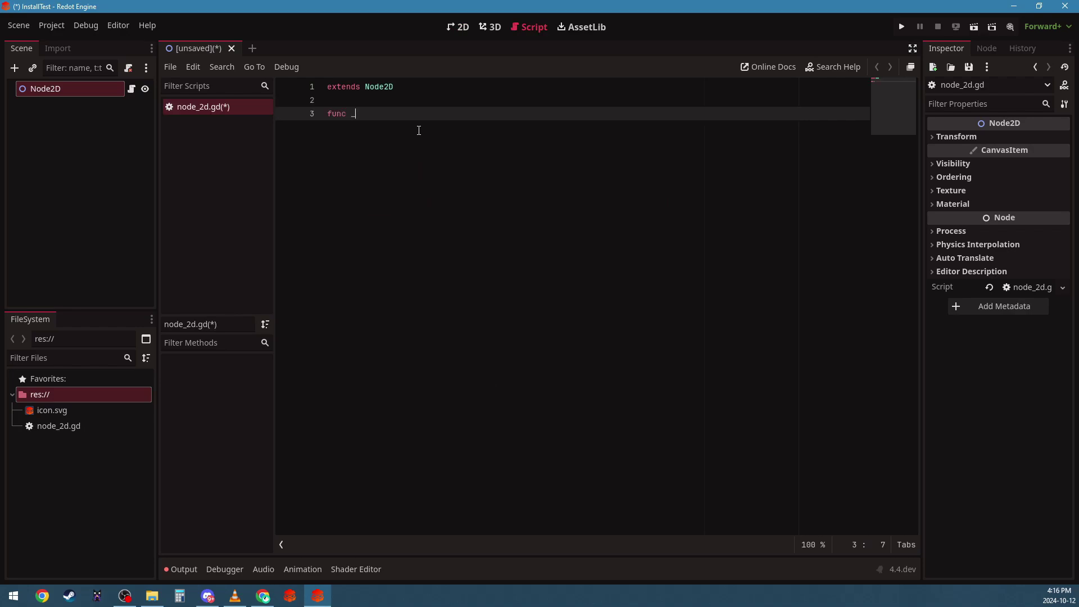
pyautogui.write('func _ready')
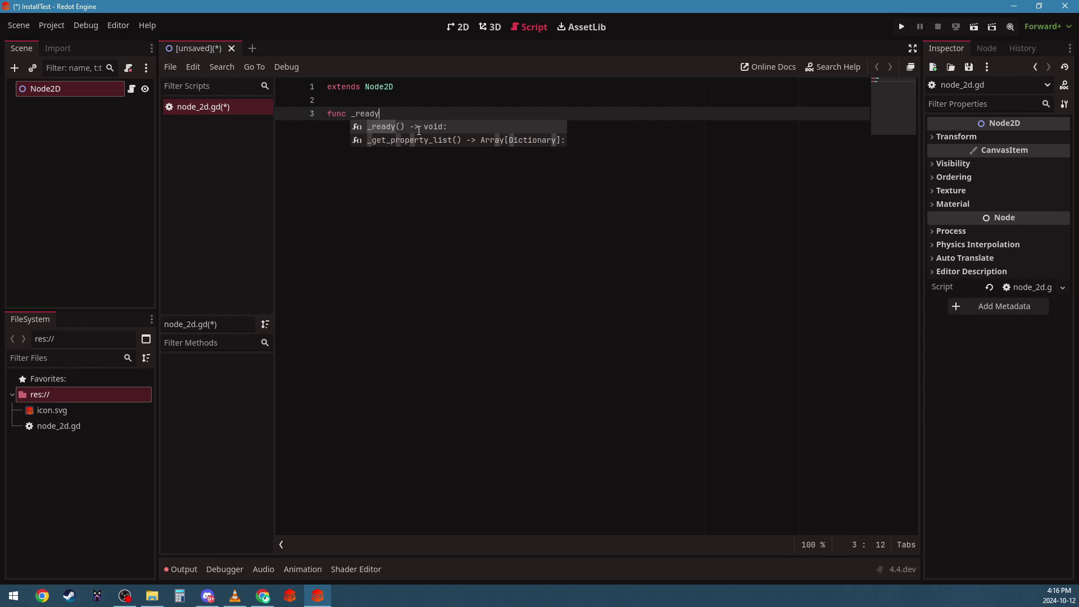
pyautogui.write('()')
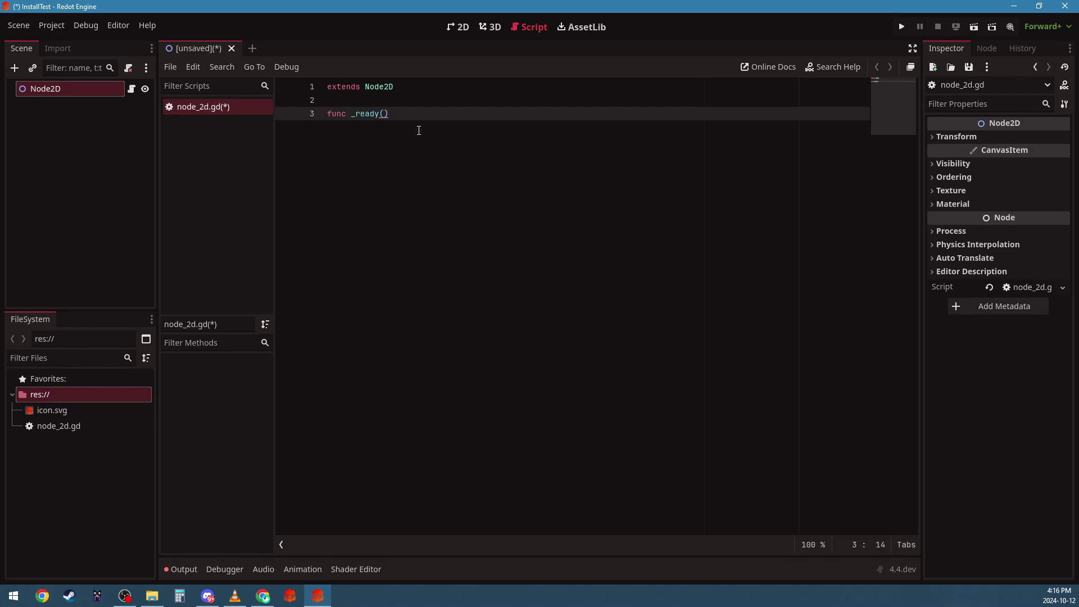
pyautogui.press('BackSpace')
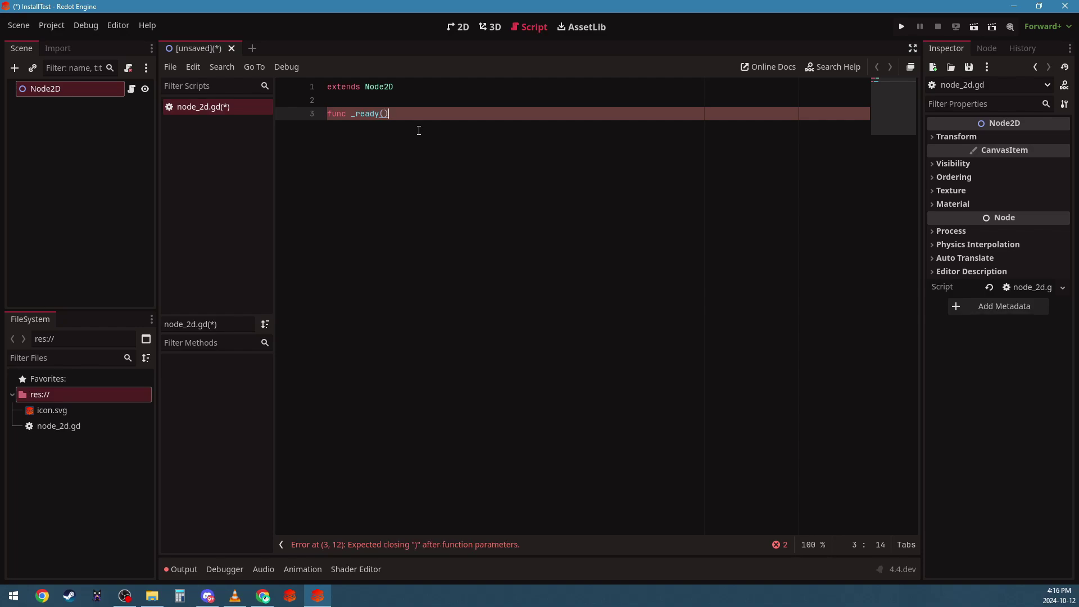
pyautogui.press('Return')
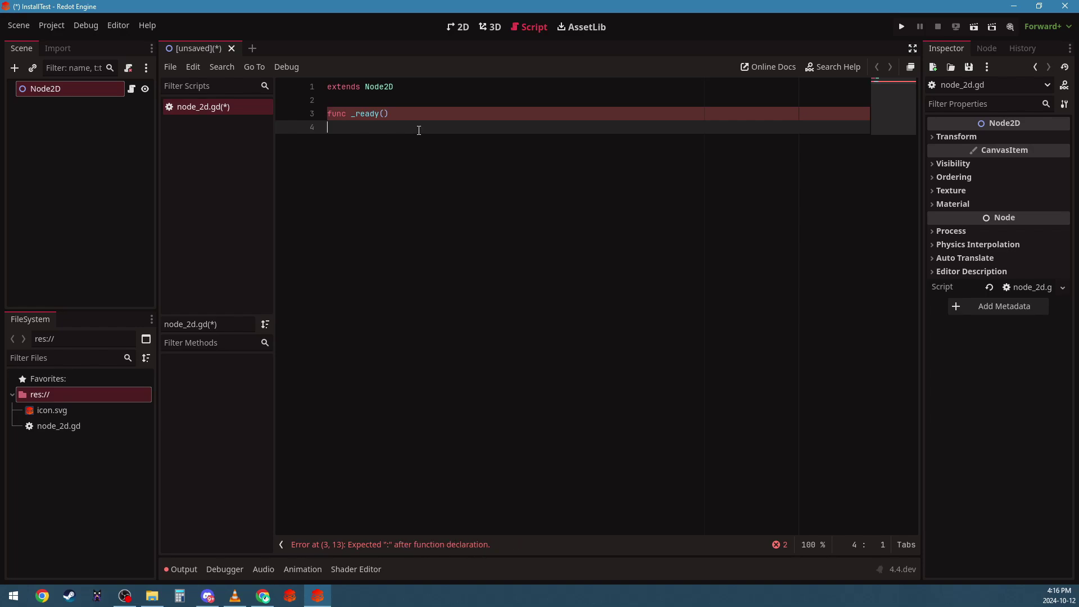
pyautogui.press('BackSpace')
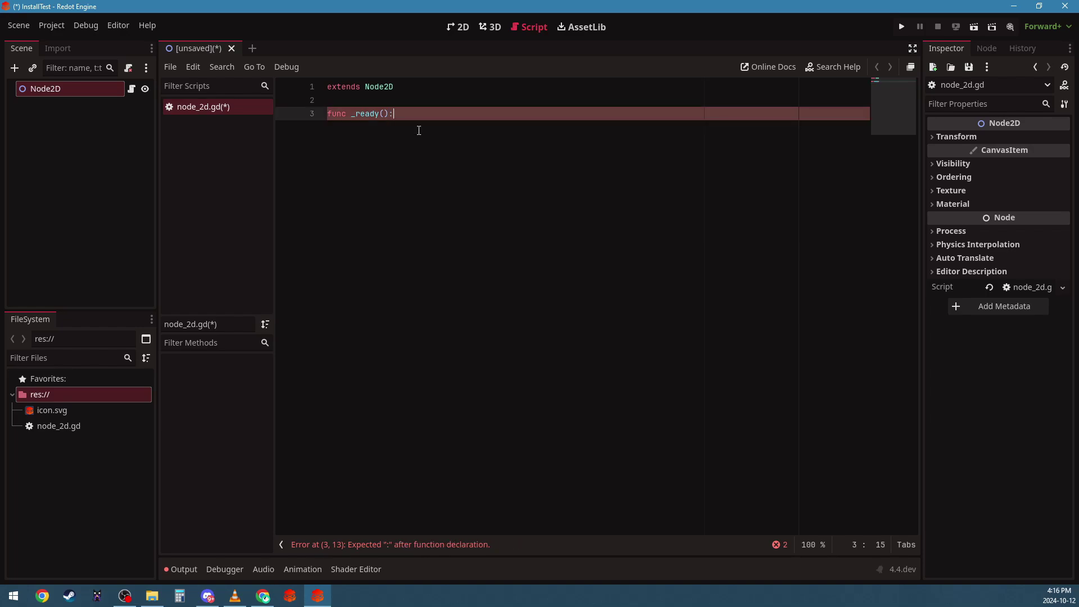
pyautogui.press('Return')
pyautogui.press('Return')
pyautogui.press('BackSpace')
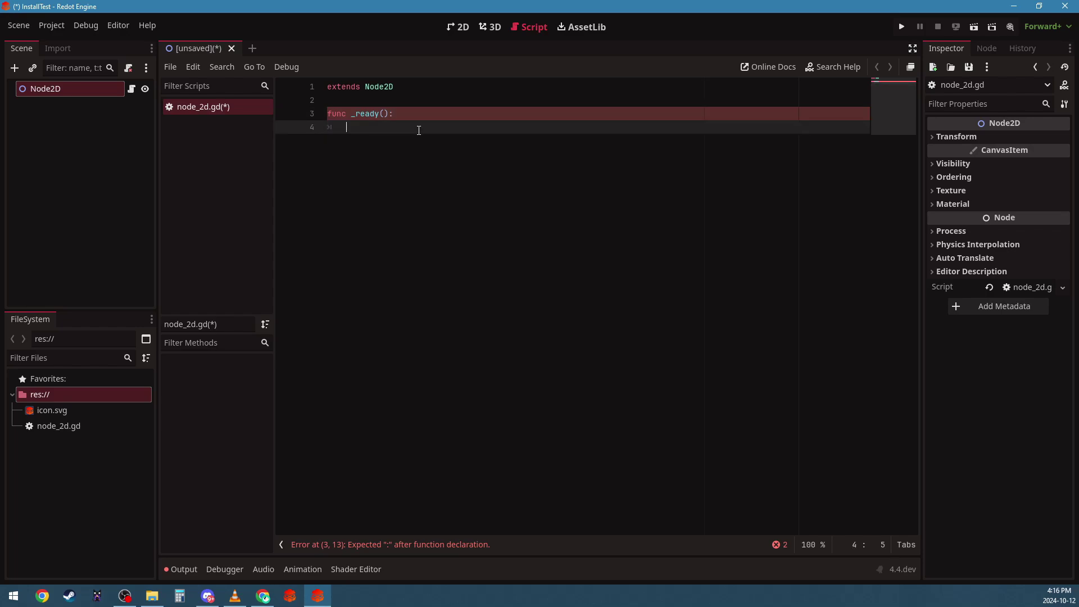
pyautogui.press('Return')
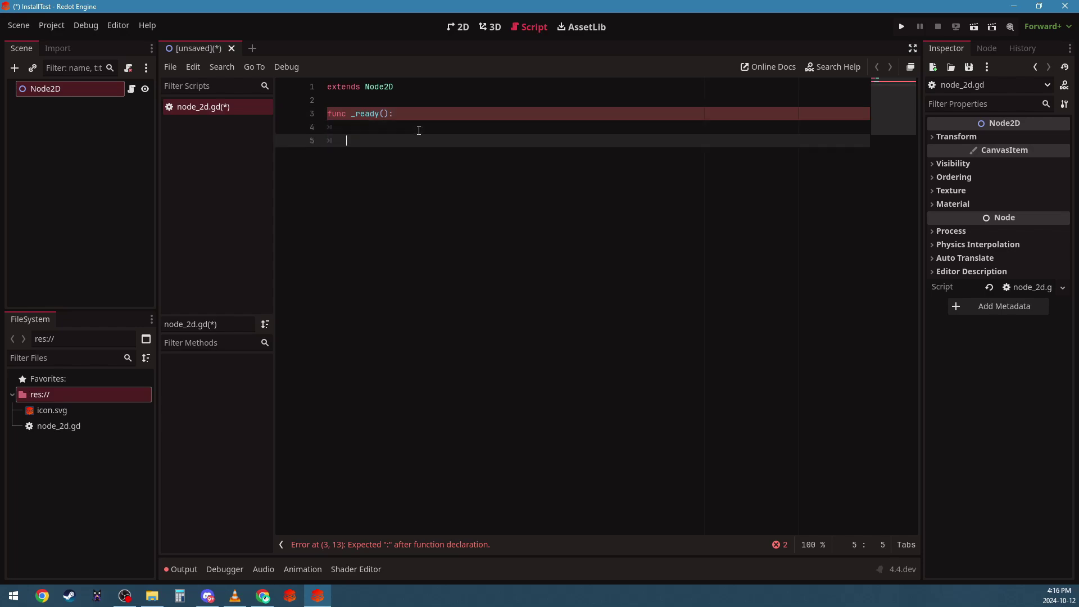
# Write print("hello World") as the function body so the script error clears
pyautogui.write('print')
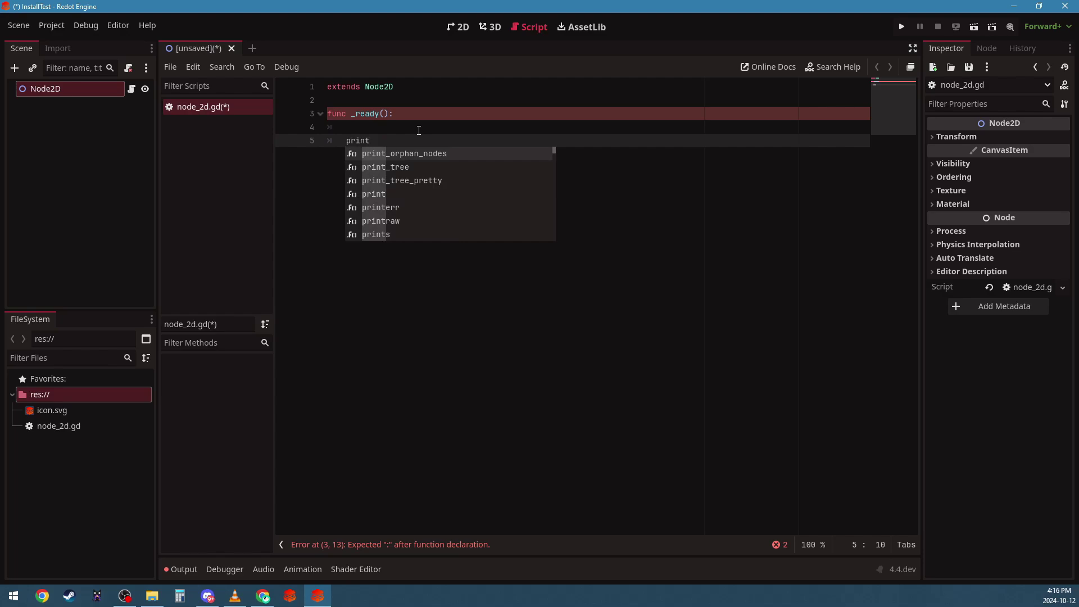
pyautogui.write('(wor')
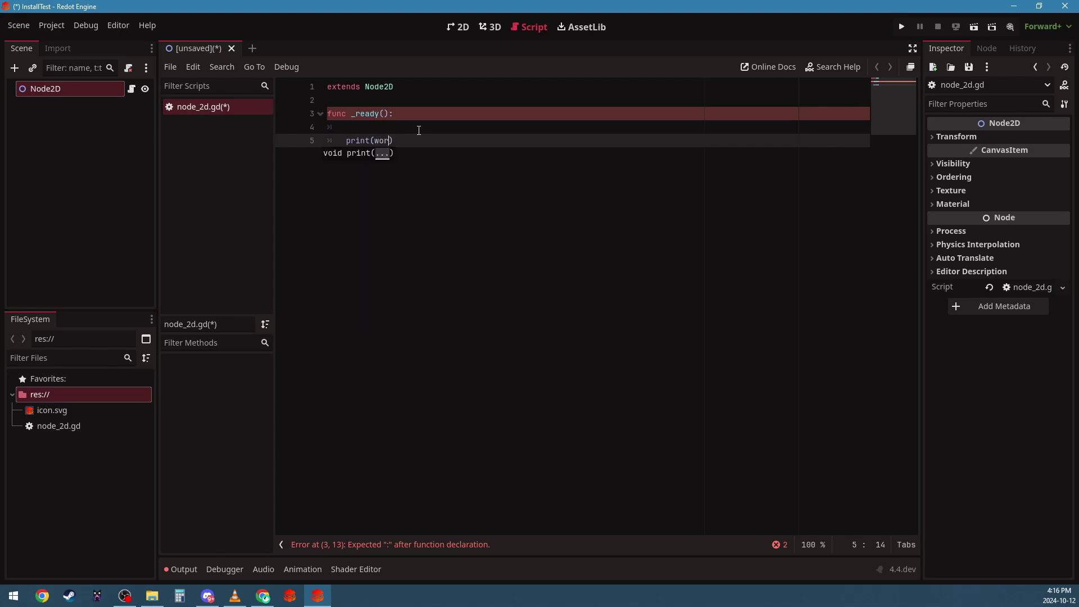
pyautogui.write('ld')
pyautogui.press('BackSpace')
pyautogui.press('BackSpace')
pyautogui.press('BackSpace')
pyautogui.press('BackSpace')
pyautogui.press('BackSpace')
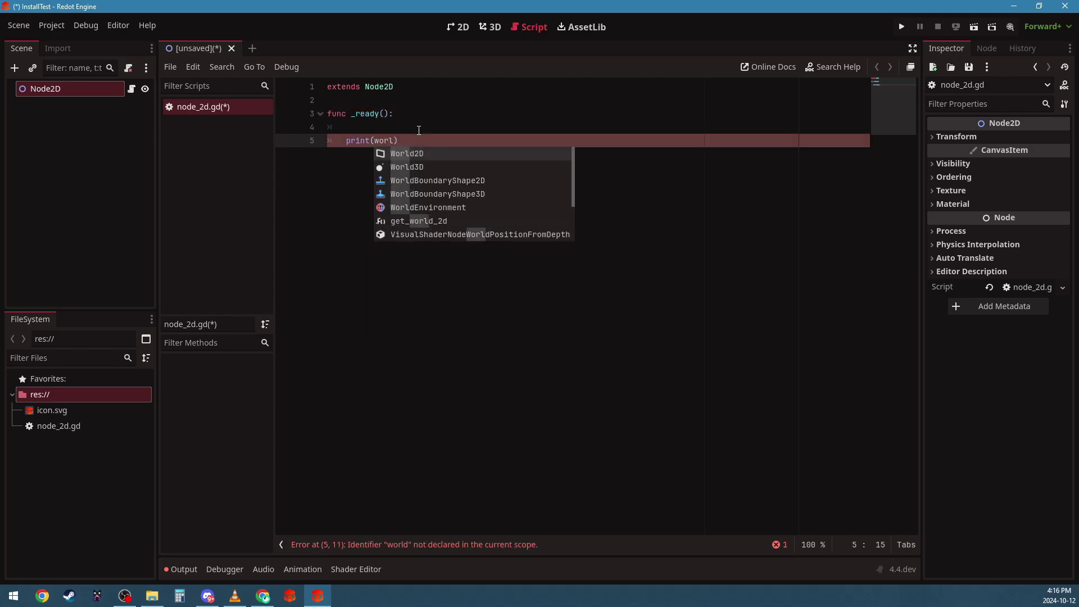
pyautogui.write('"hello W')
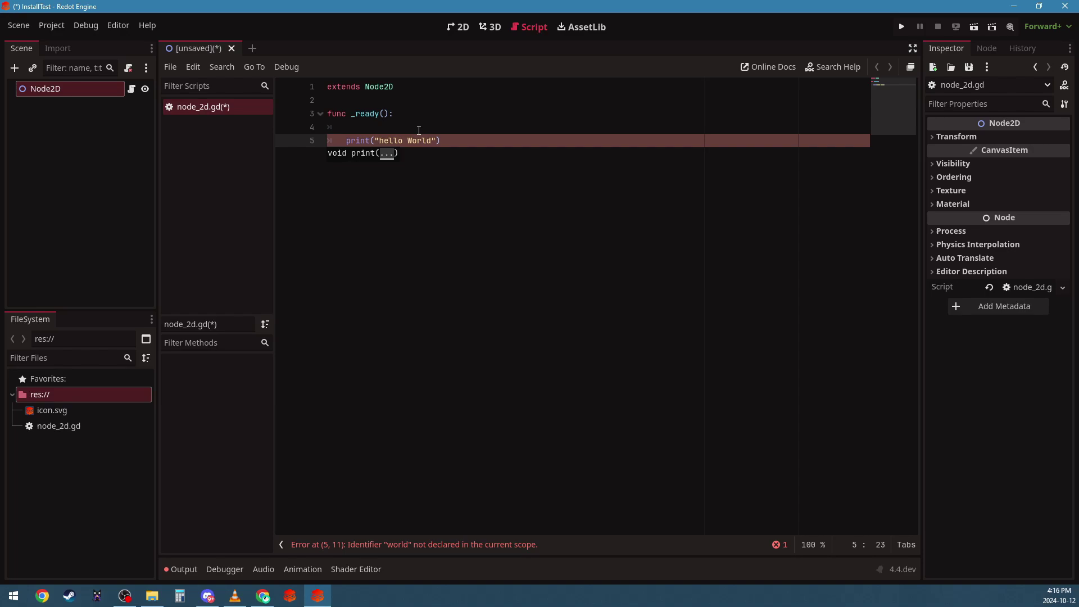
pyautogui.click(702, 282)
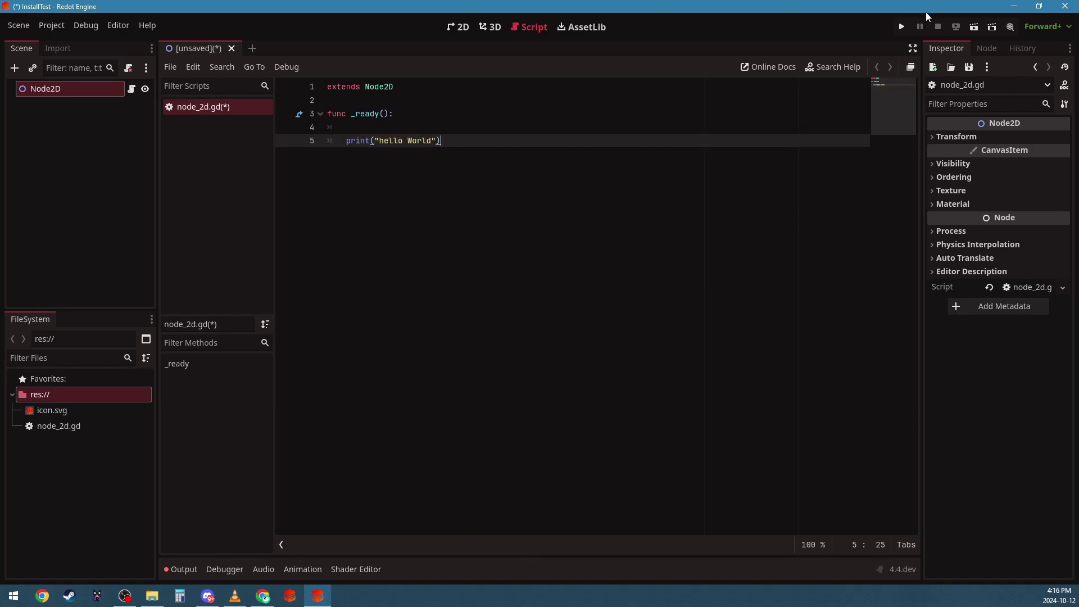
# Run the project, saving the current scene as node_2d.tscn and making it the main scene
pyautogui.click(902, 28)
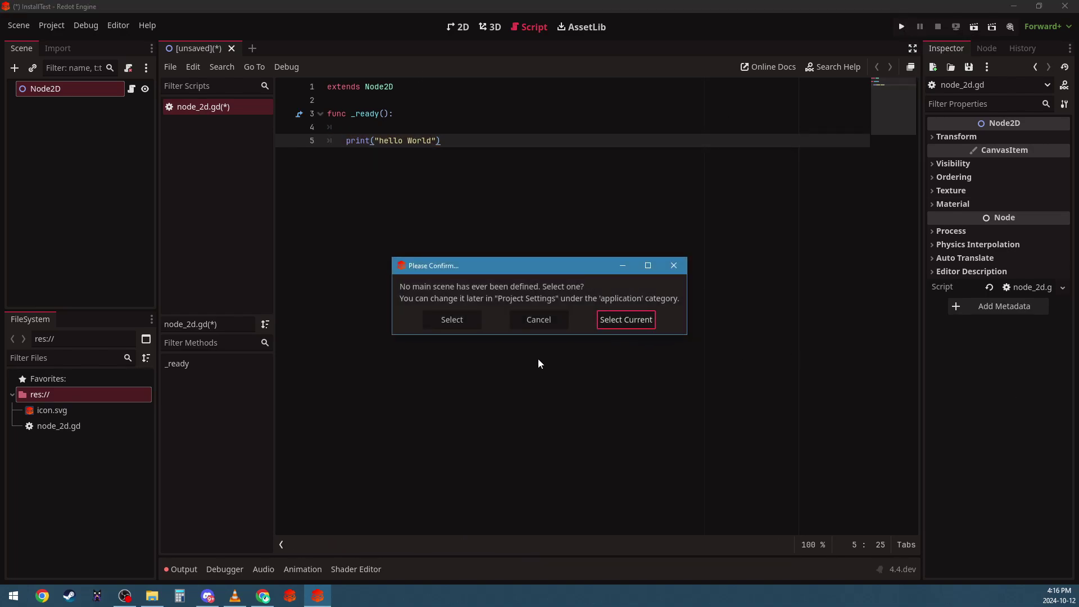
pyautogui.click(628, 326)
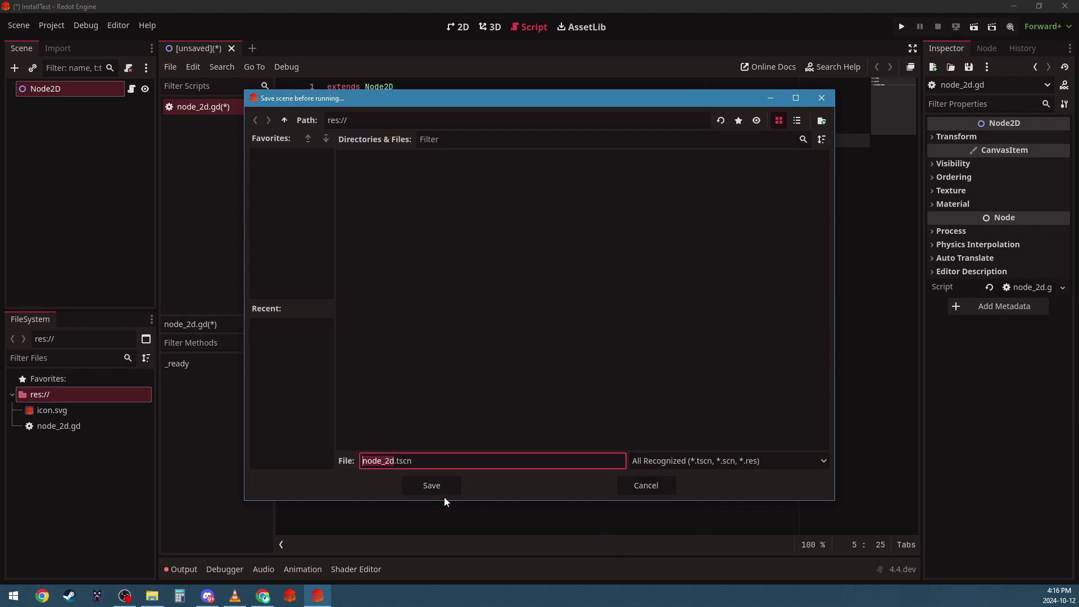
pyautogui.click(441, 487)
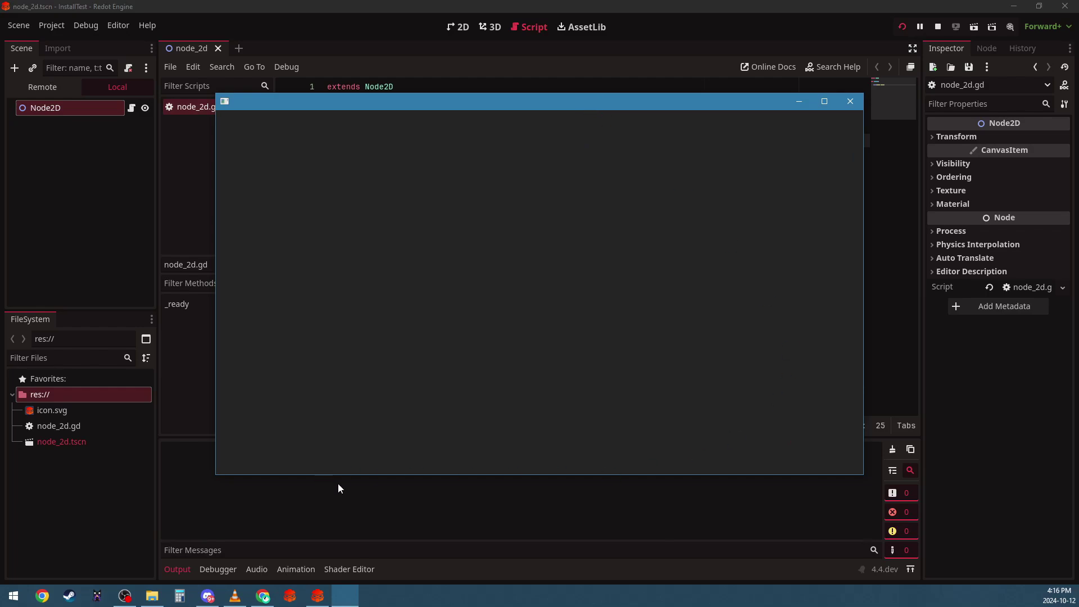
# Confirm hello World in the Output panel, then close the game and stop debugging
pyautogui.moveTo(493, 101); pyautogui.dragTo(626, 38)
pyautogui.hotkey('alt', 'F4')
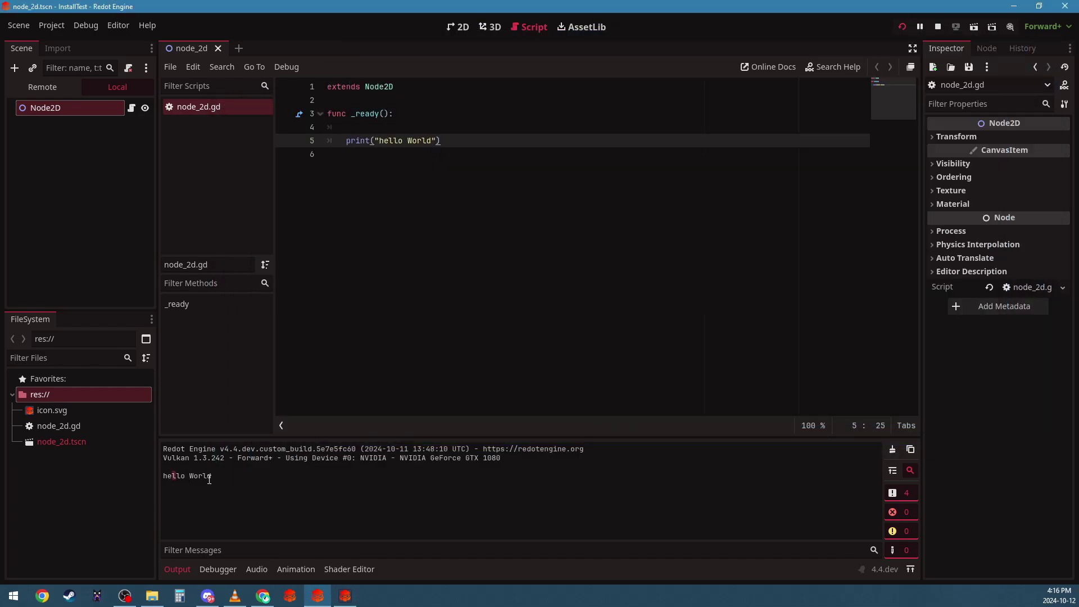
pyautogui.moveTo(209, 479); pyautogui.dragTo(212, 478)
pyautogui.click(347, 596)
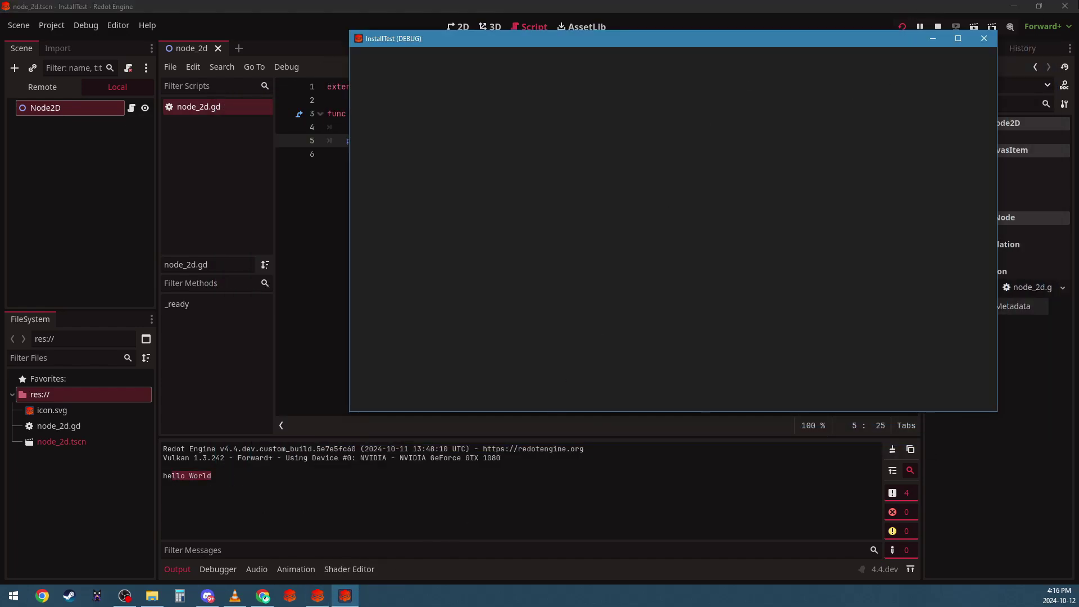
pyautogui.click(983, 39)
# Leave the editor and set D:/0_Barrel_king/Barrel_kang as the import project path
pyautogui.click(1074, 4)
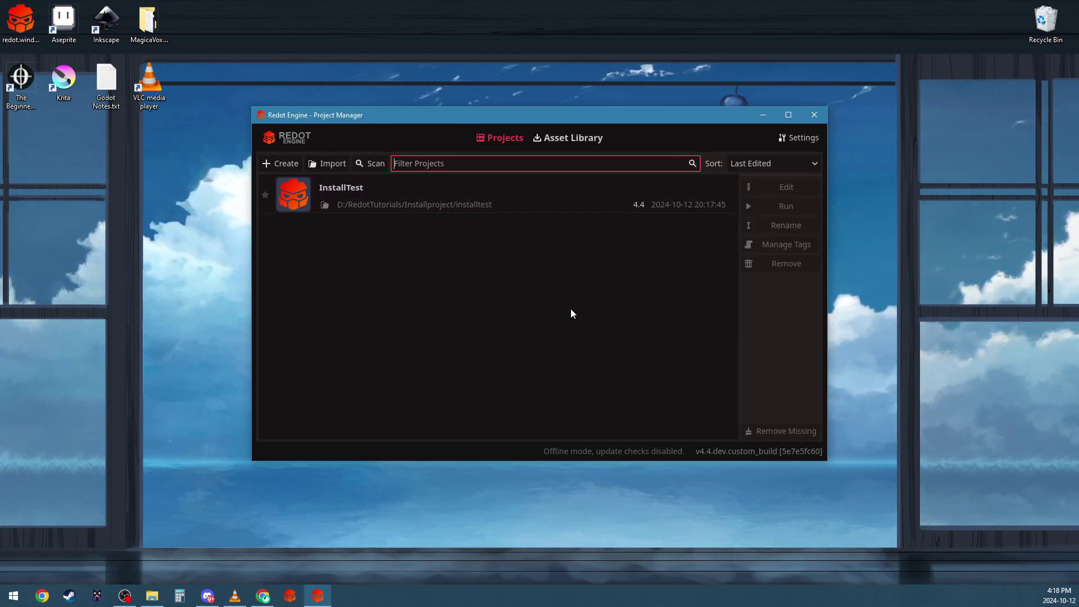
pyautogui.click(331, 164)
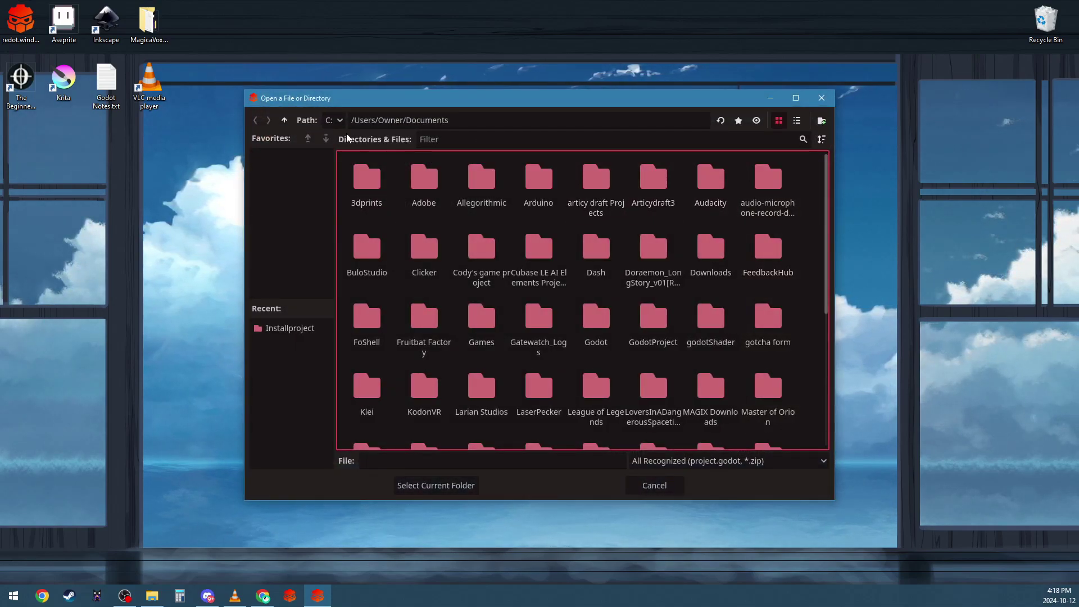
pyautogui.click(334, 120)
pyautogui.click(348, 153)
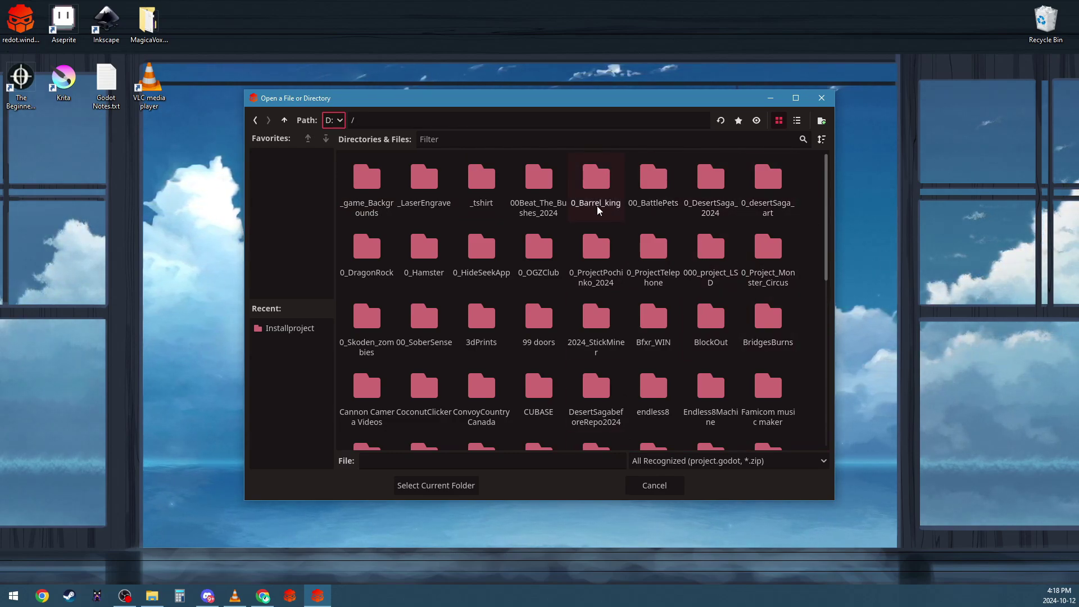
pyautogui.click(595, 181)
pyautogui.doubleClick(595, 181)
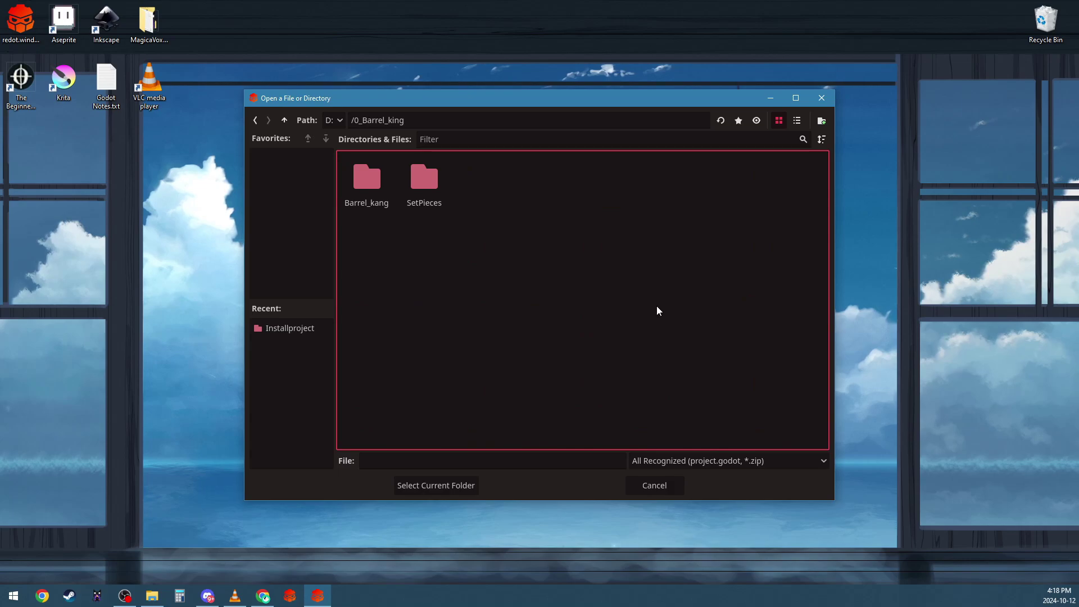
pyautogui.click(370, 178)
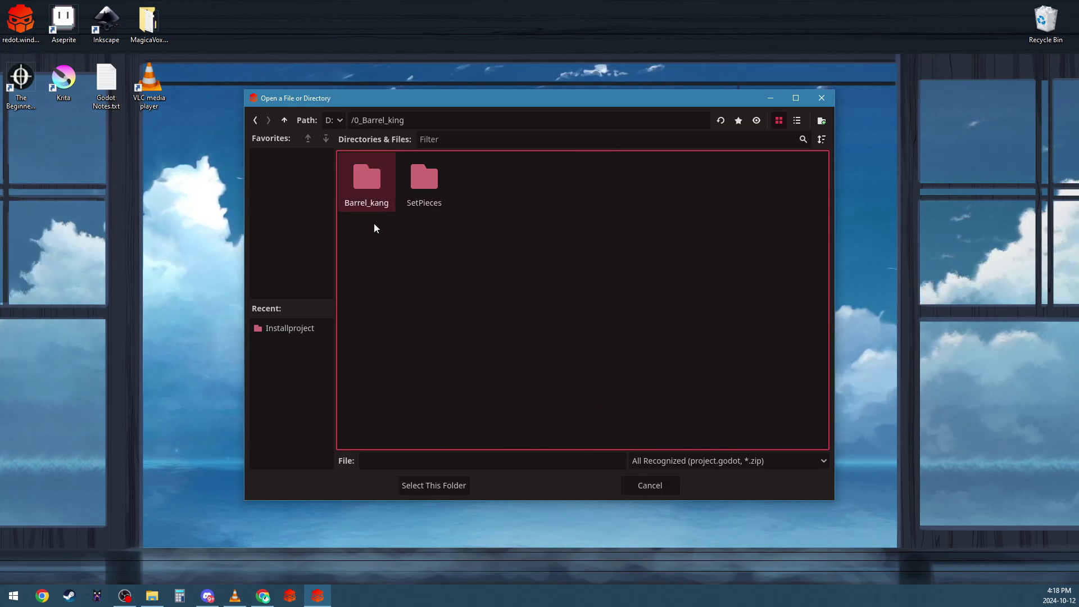
pyautogui.doubleClick(370, 181)
pyautogui.click(435, 485)
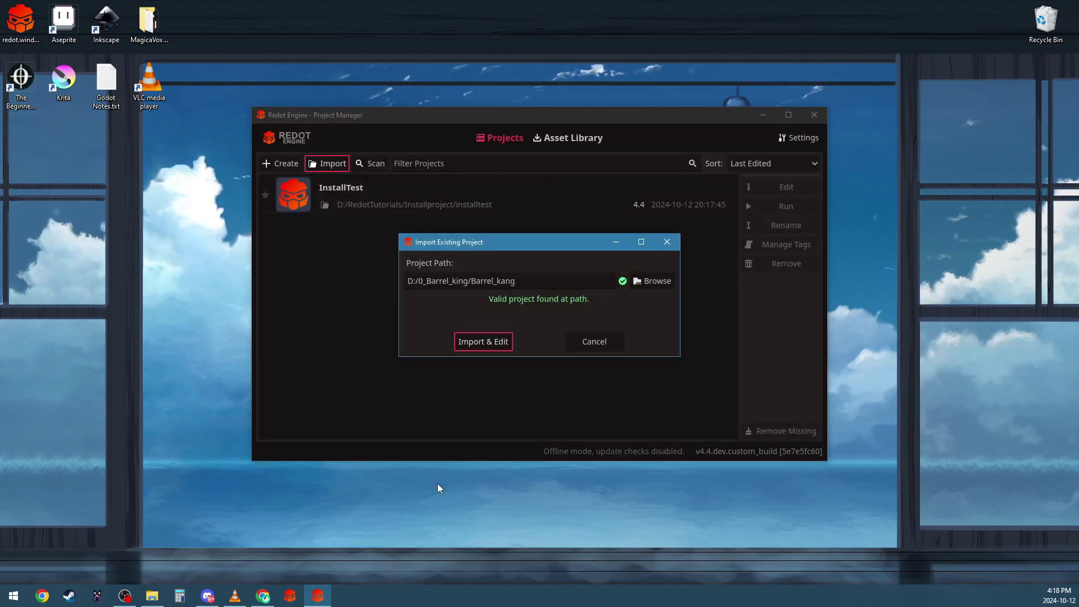
# Import & Edit Barrel Kang, accept the Redot 4.4 upgrade, and select the Level1-1 node
pyautogui.click(499, 344)
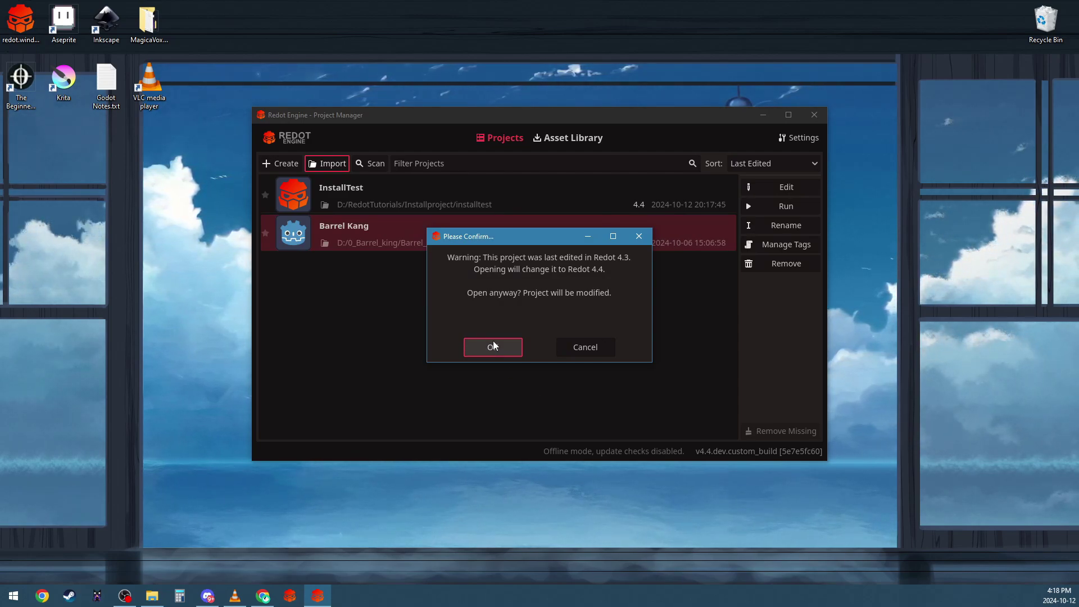
pyautogui.click(493, 344)
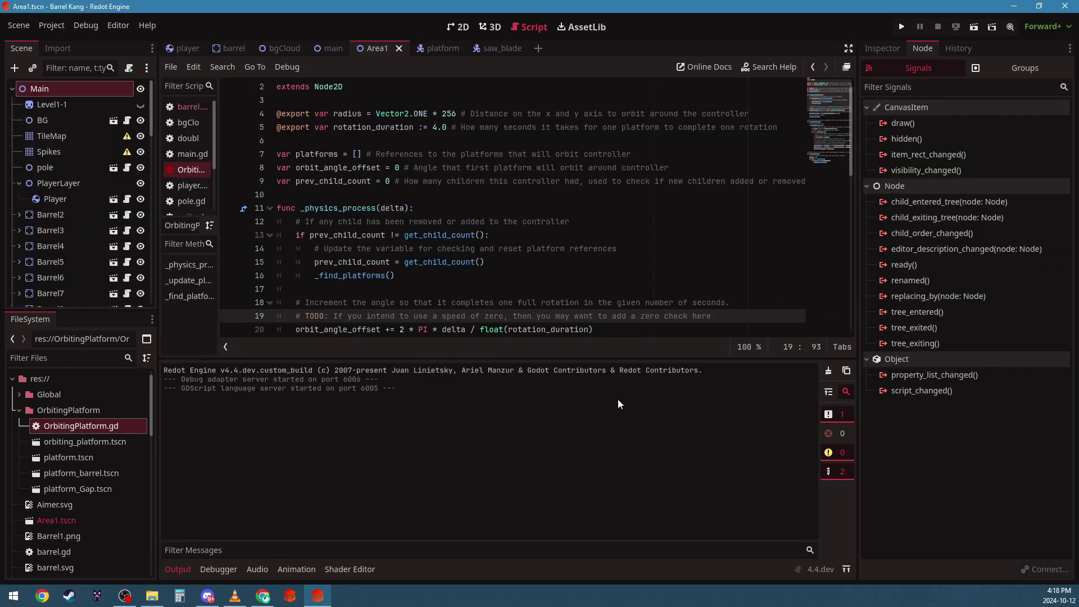
pyautogui.click(64, 104)
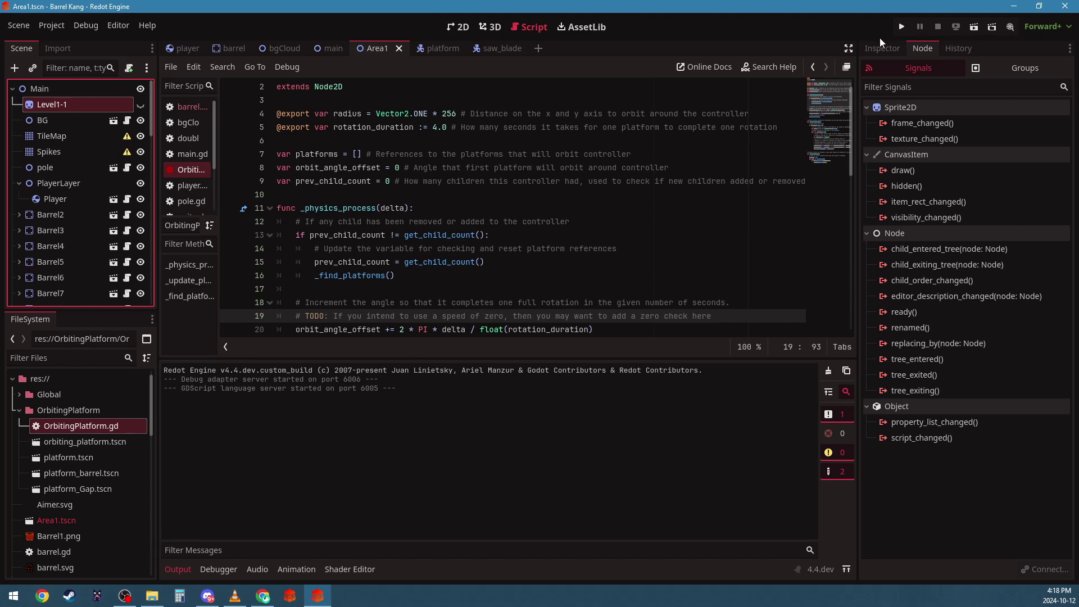
# Run the Barrel Kang game with F5
pyautogui.press('F5')
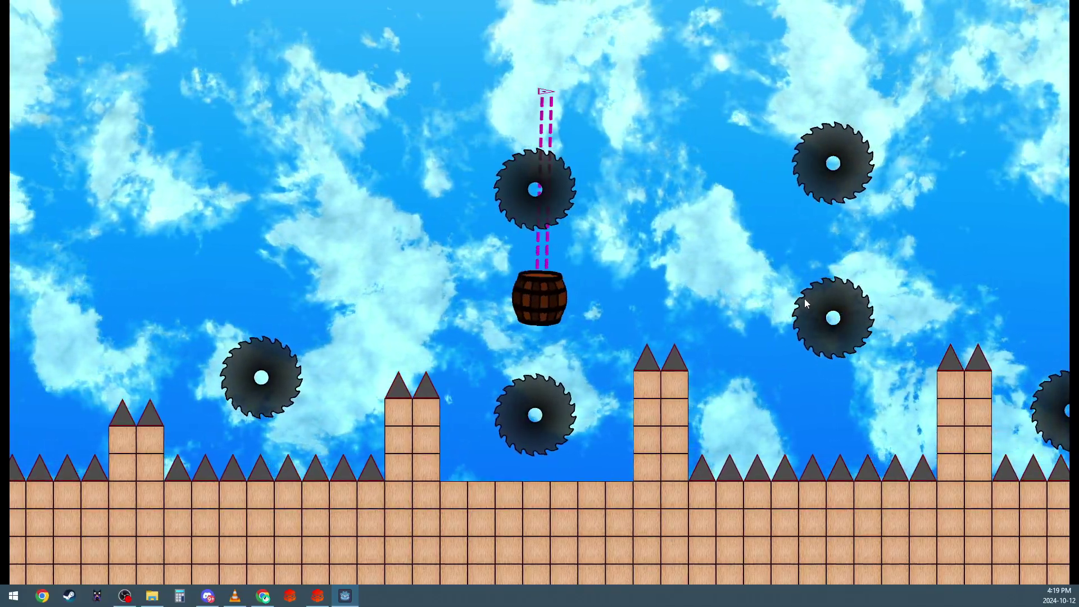
# Fire the ball from barrel to barrel eight times, reaching the red-block section
pyautogui.press('space')
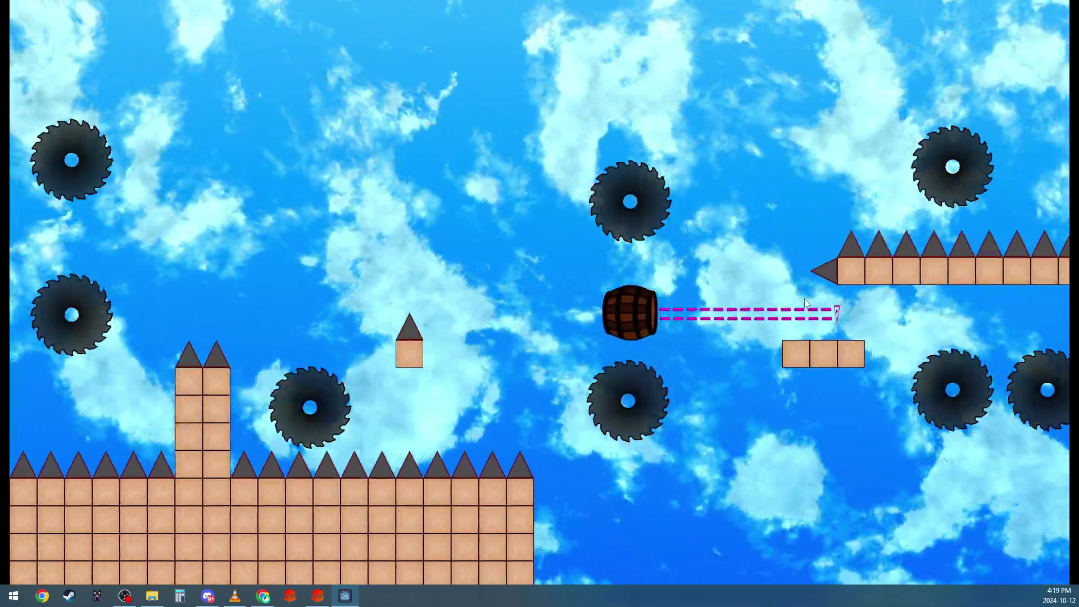
pyautogui.press('space')
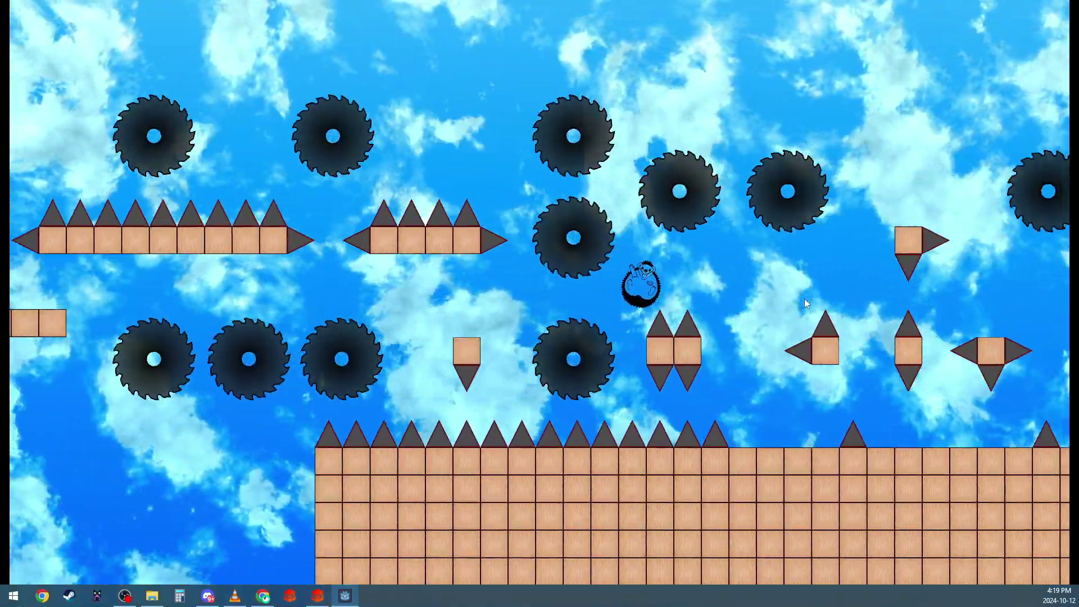
pyautogui.press('space')
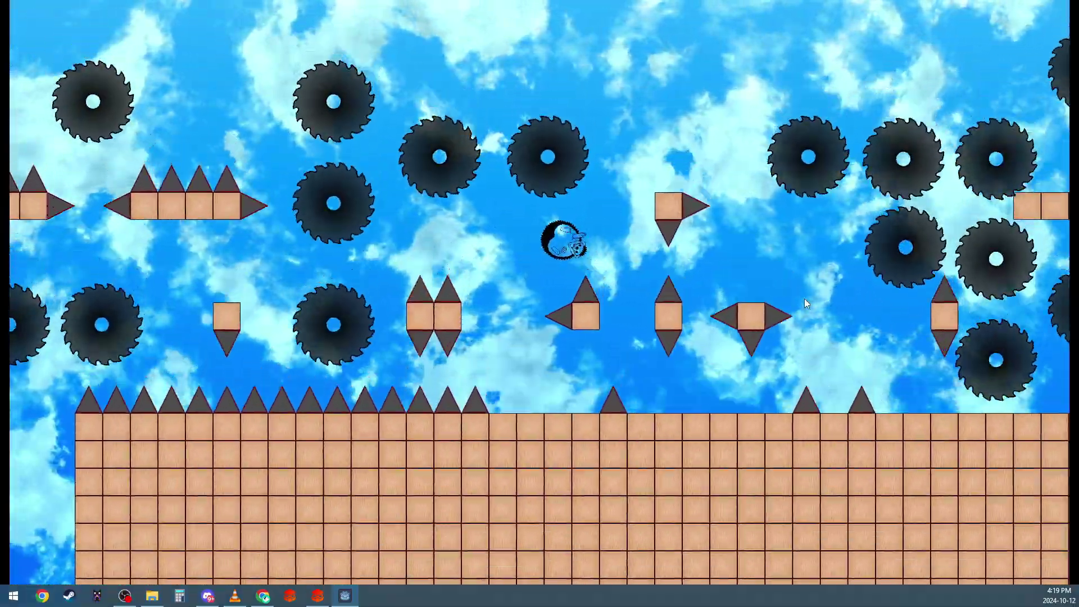
pyautogui.press('space')
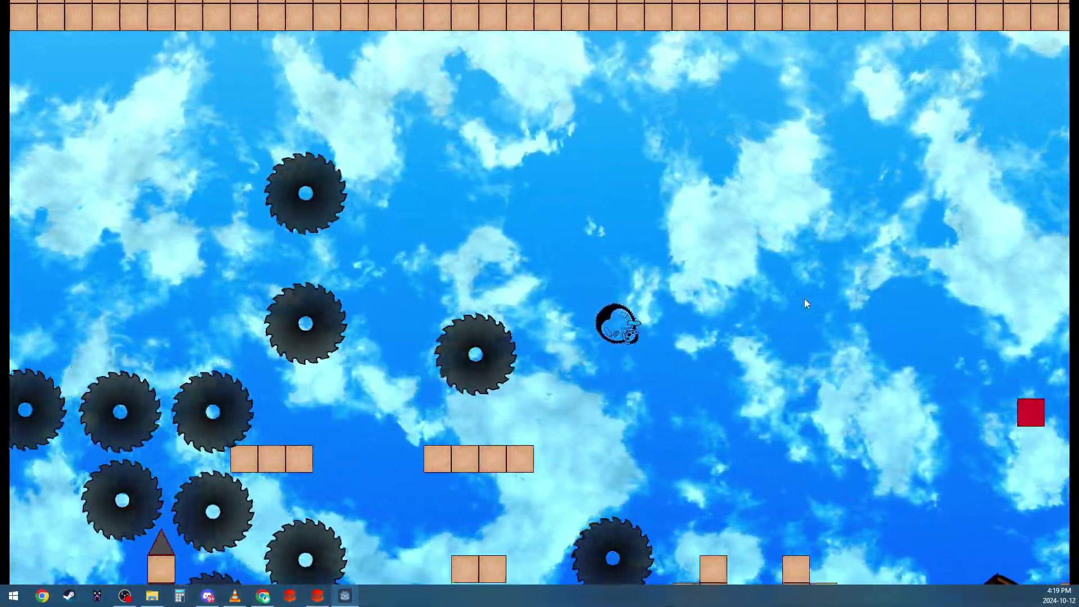
pyautogui.press('space')
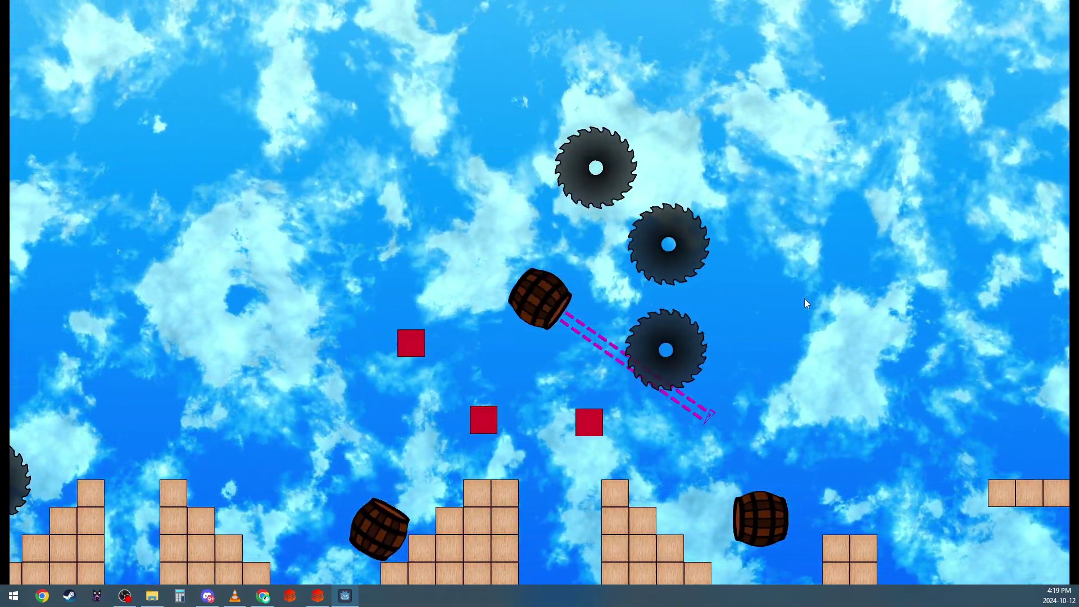
pyautogui.press('space')
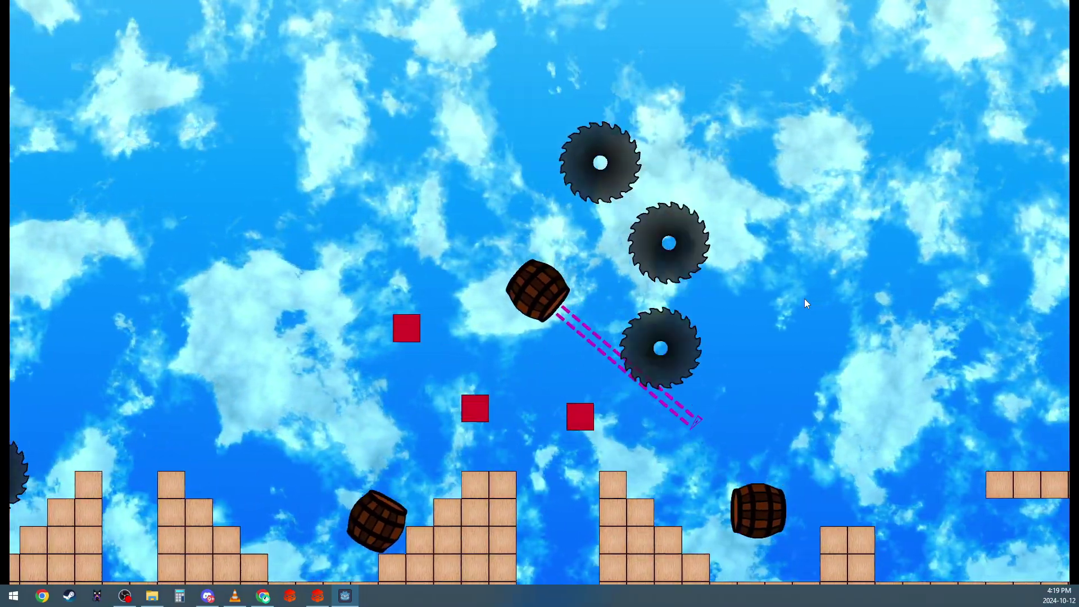
pyautogui.press('space')
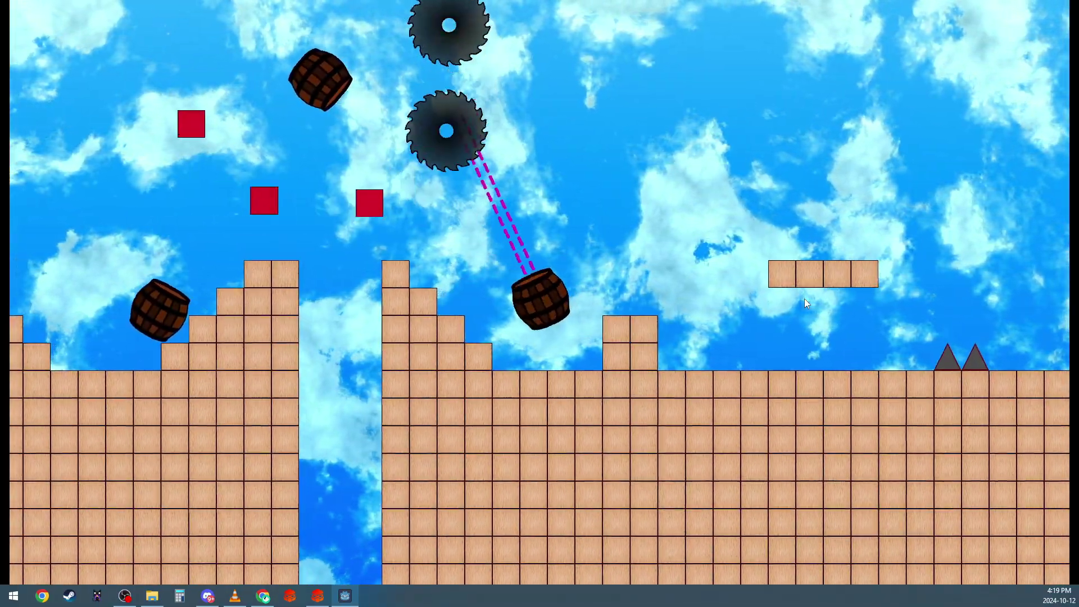
pyautogui.press('space')
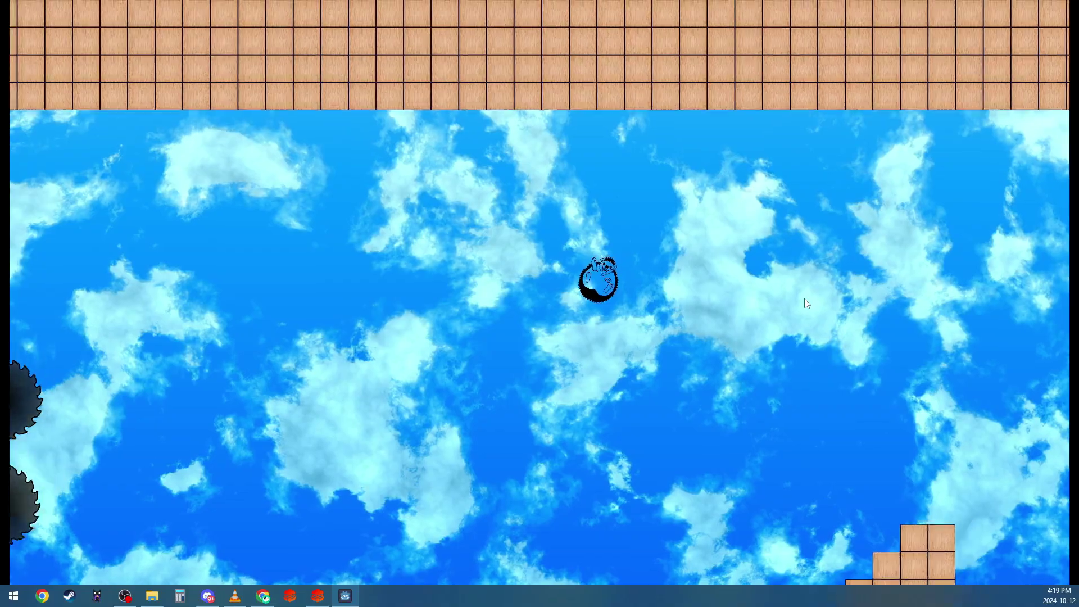